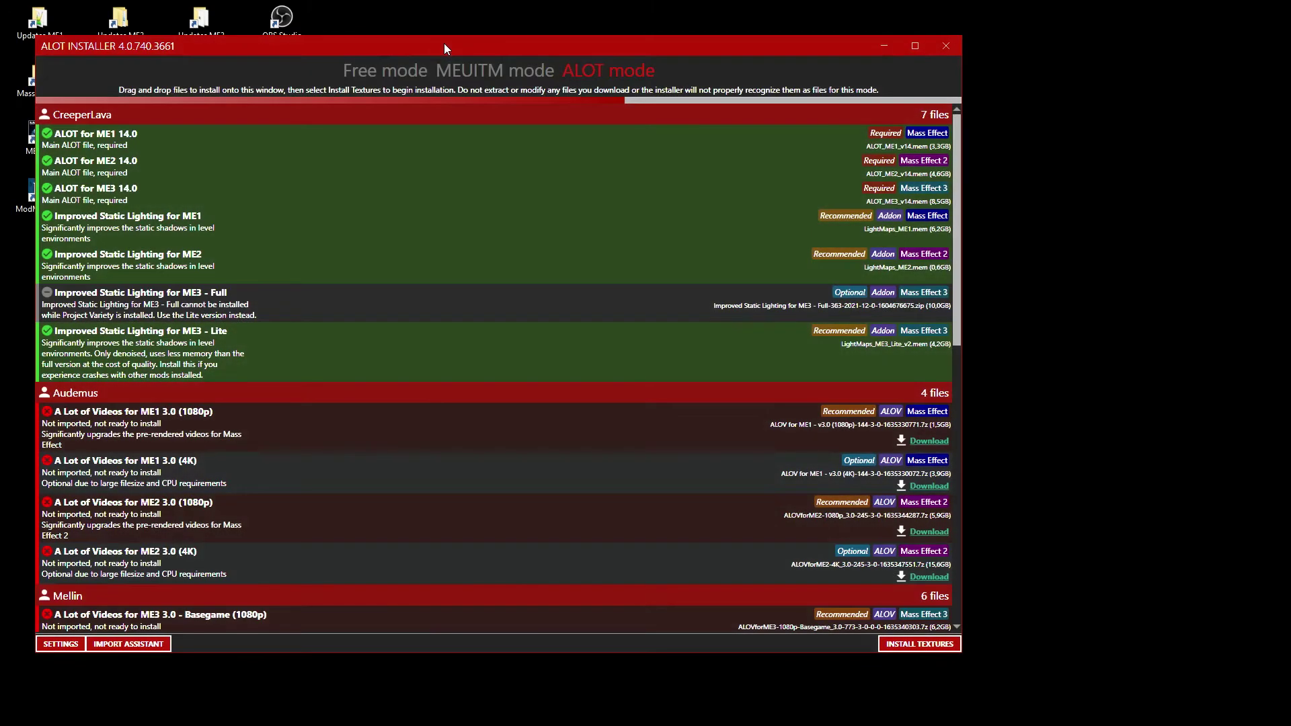
Step: Filter the file list to Mass Effect 3 by hiding the Mass Effect and Mass Effect 2 files, and review the remaining settings
drag(443, 43, 577, 58)
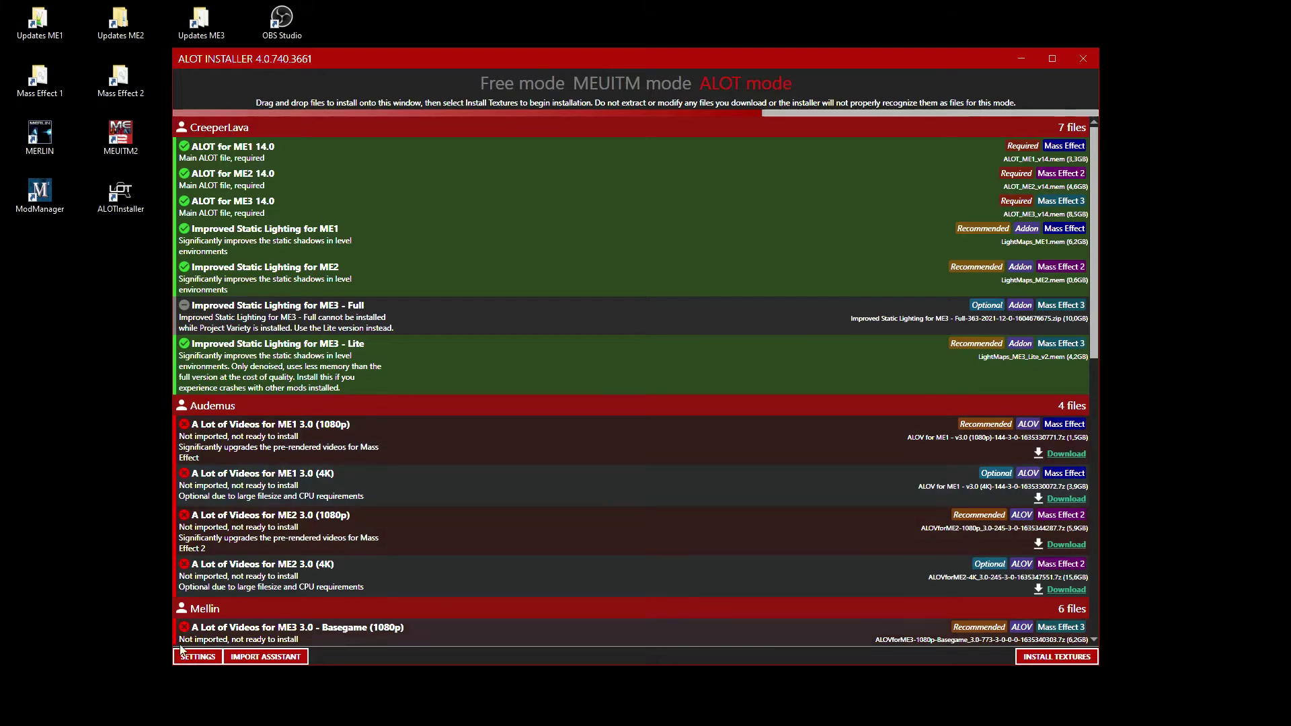
click(196, 656)
click(204, 213)
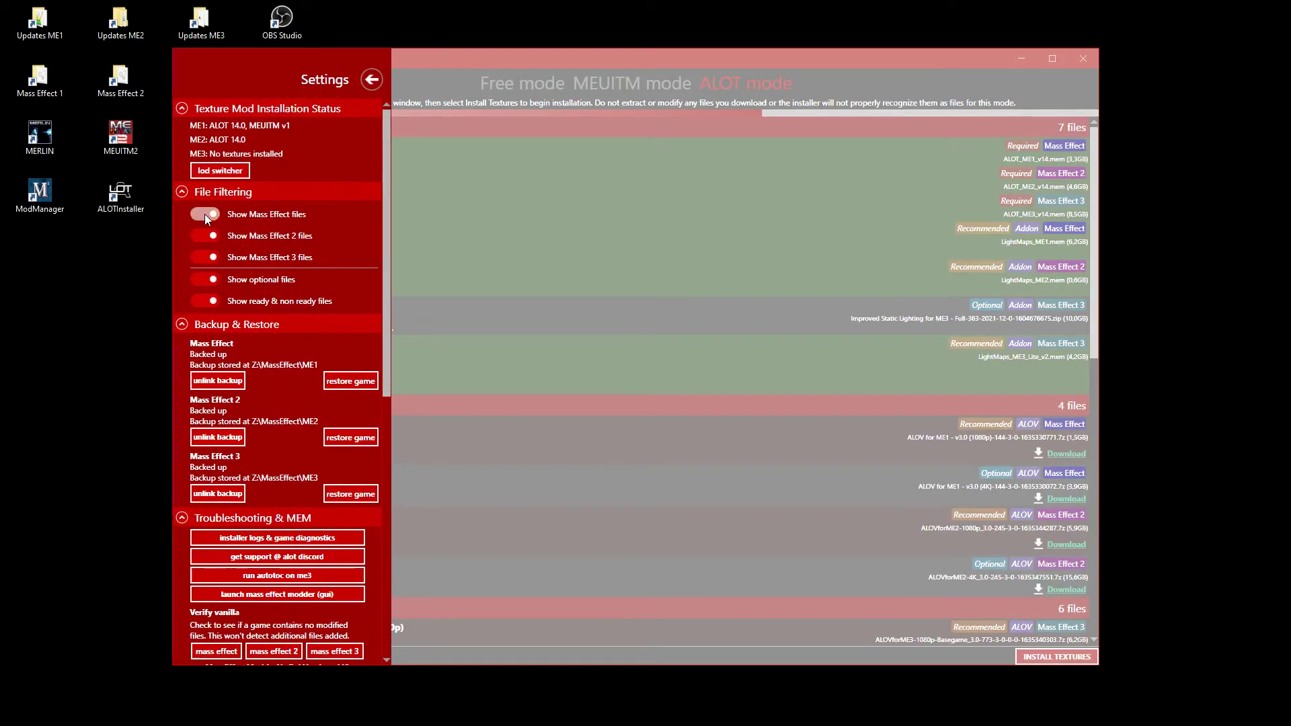
click(203, 237)
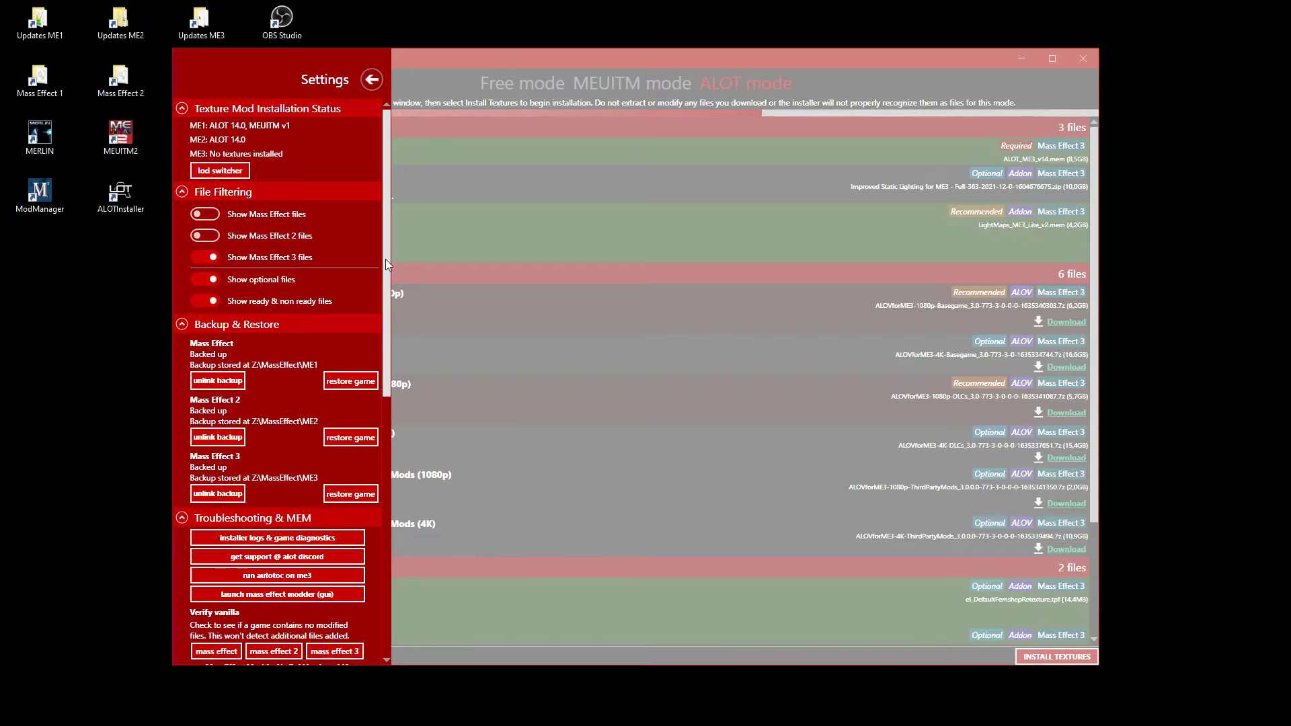
drag(385, 260, 394, 517)
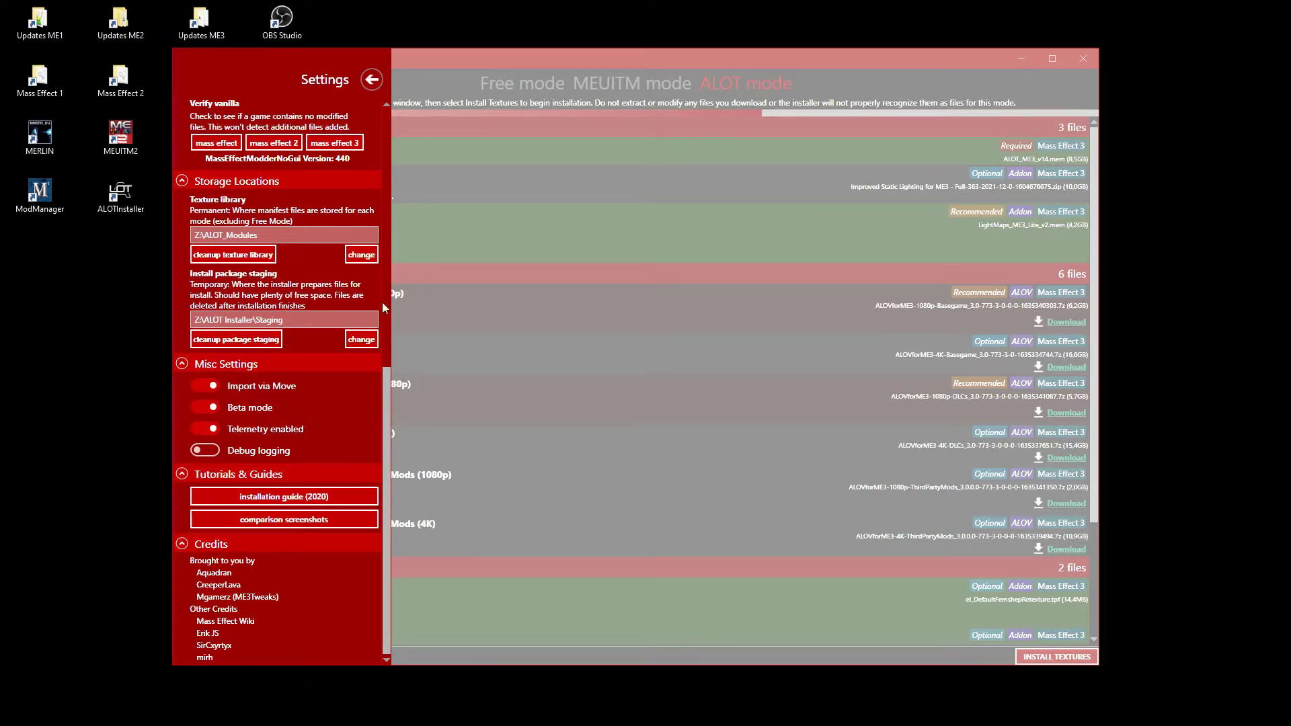
click(373, 82)
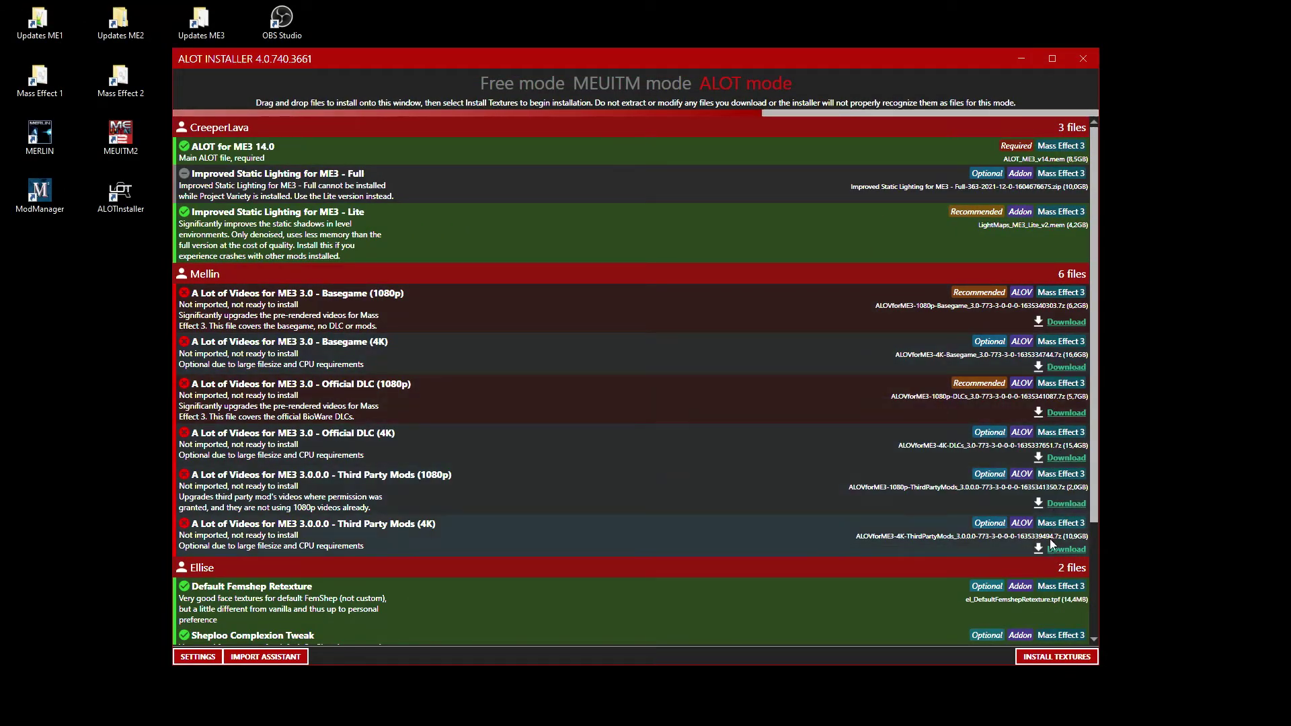
Step: Import the Basegame, DLCs and ThirdPartyMods ALOVforME3-1080p archives from Z:\ALOT_Download as manifest files
click(277, 656)
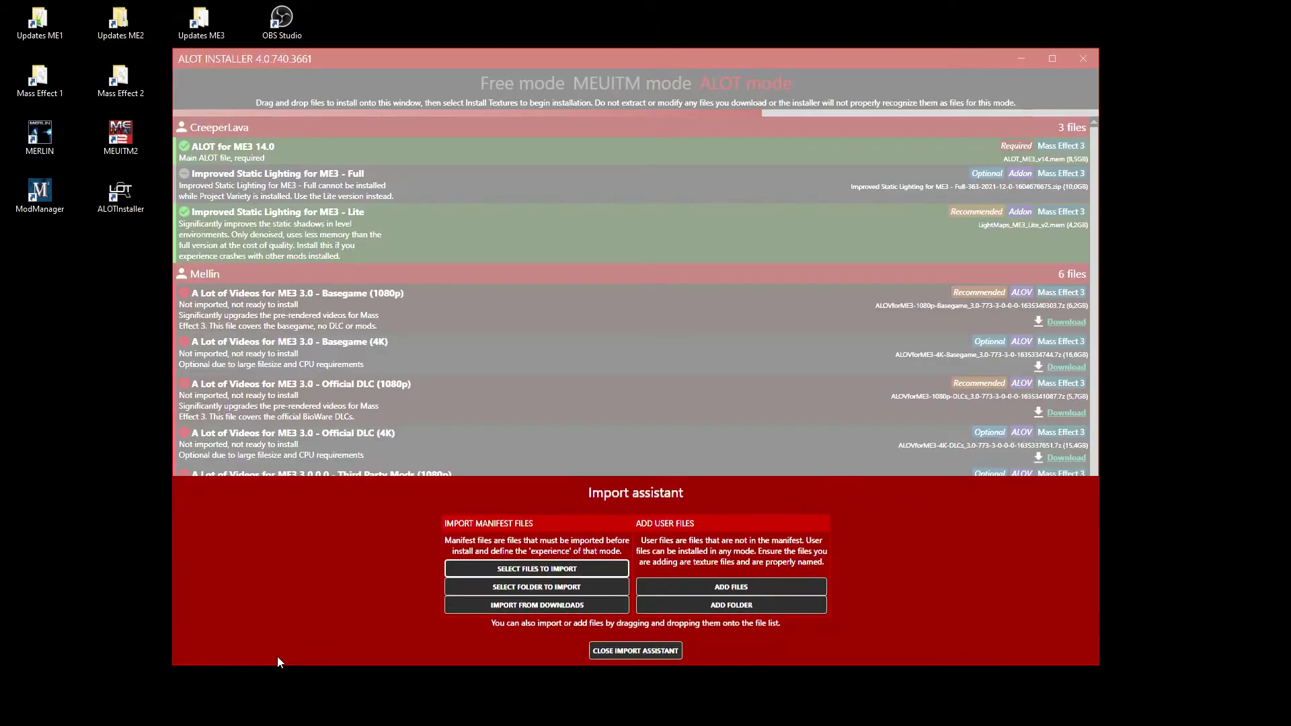
click(534, 569)
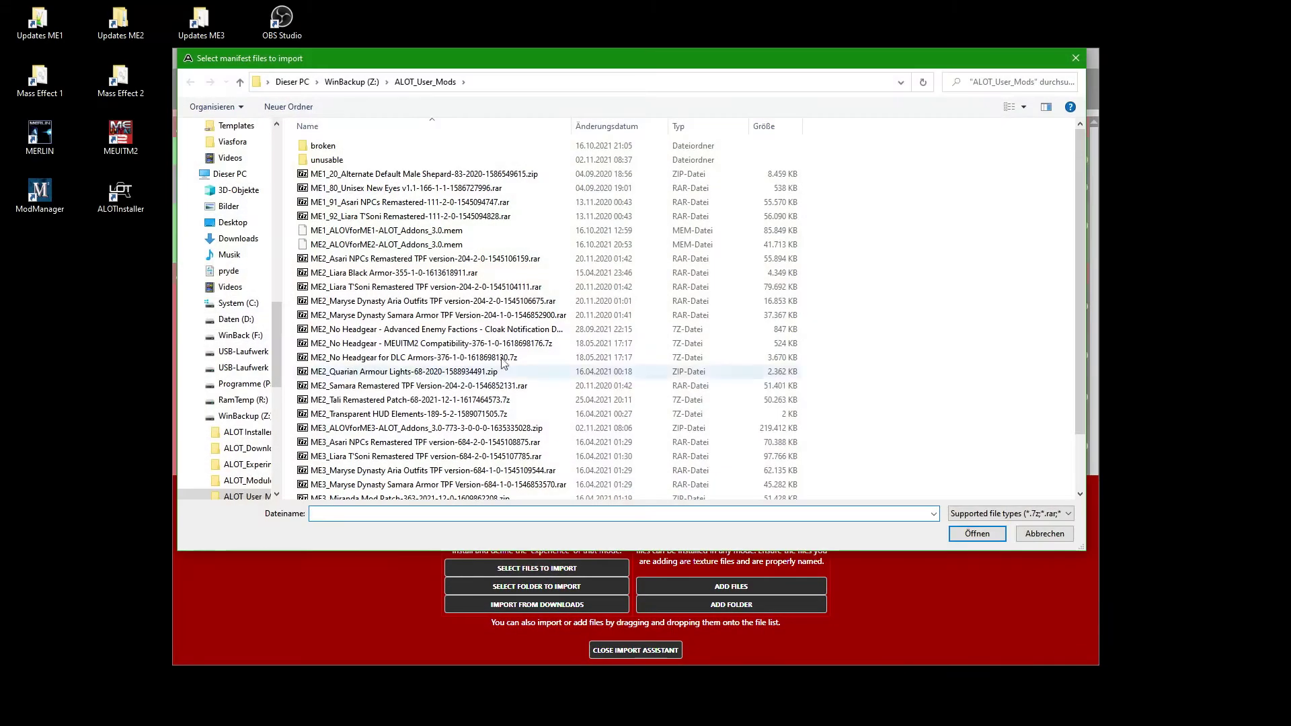
click(342, 84)
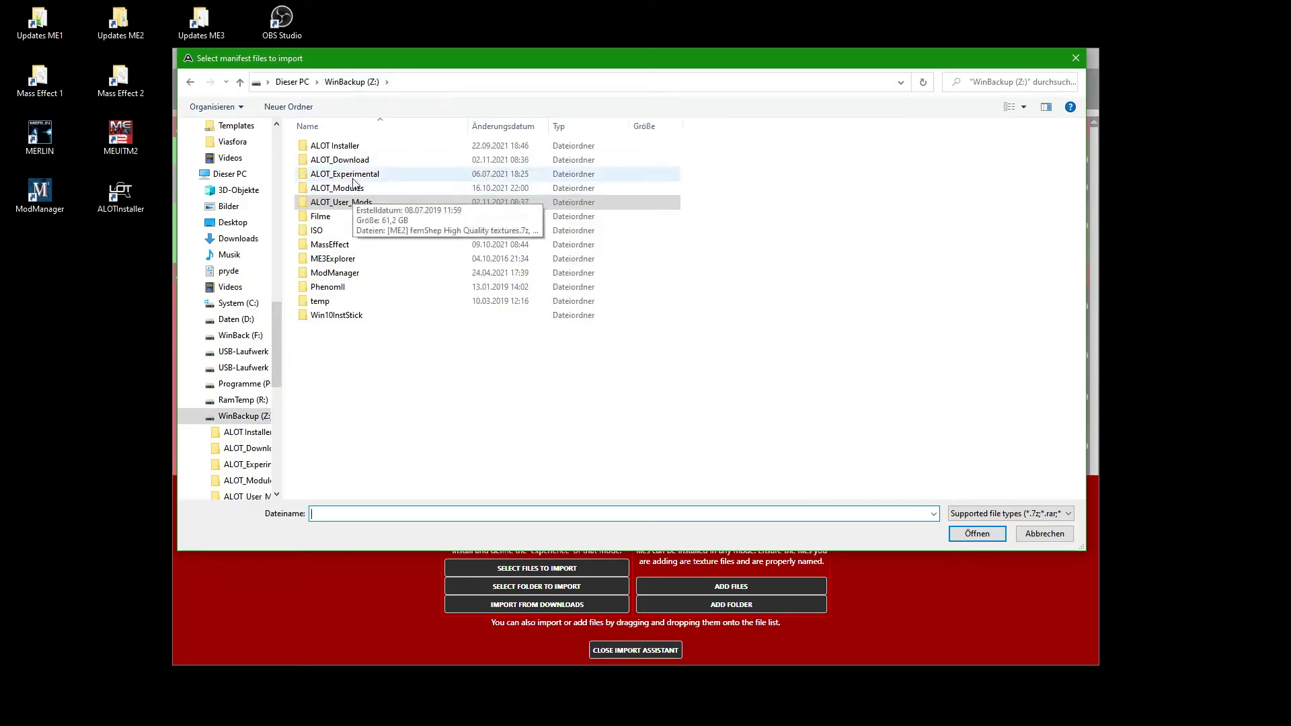
double_click(363, 159)
click(366, 149)
shift+click(432, 177)
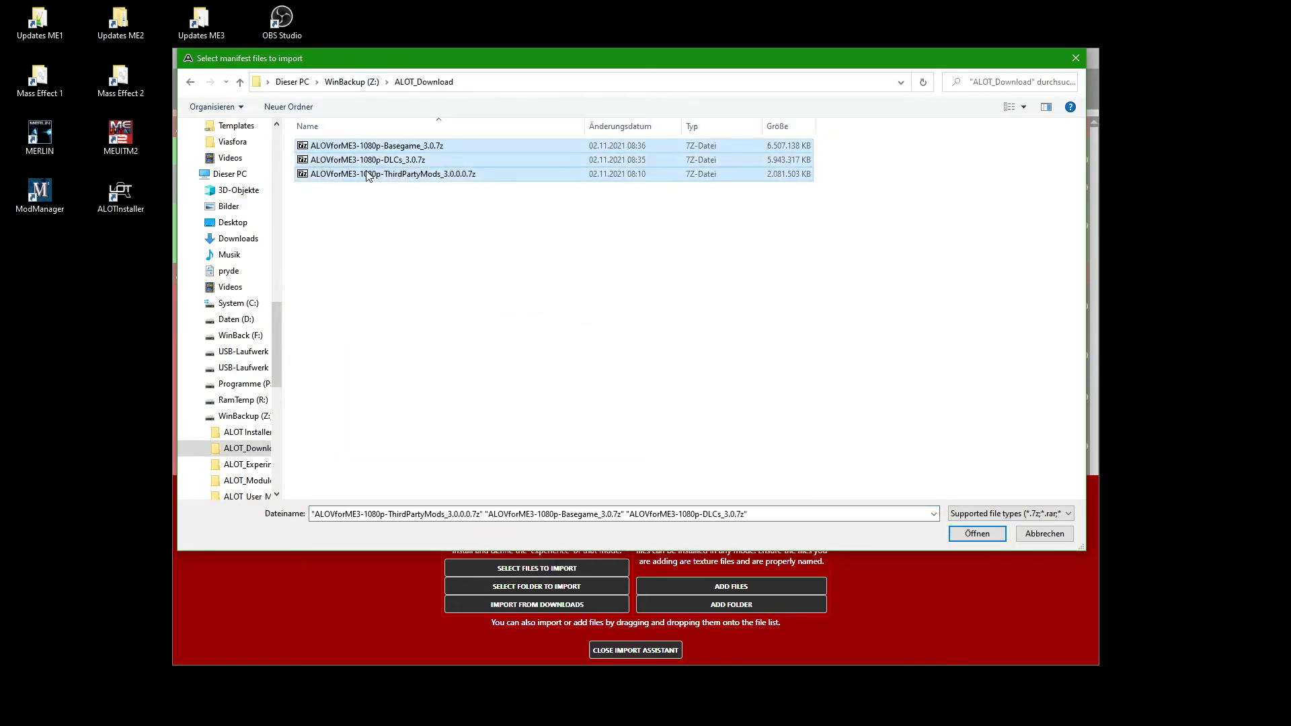
click(983, 537)
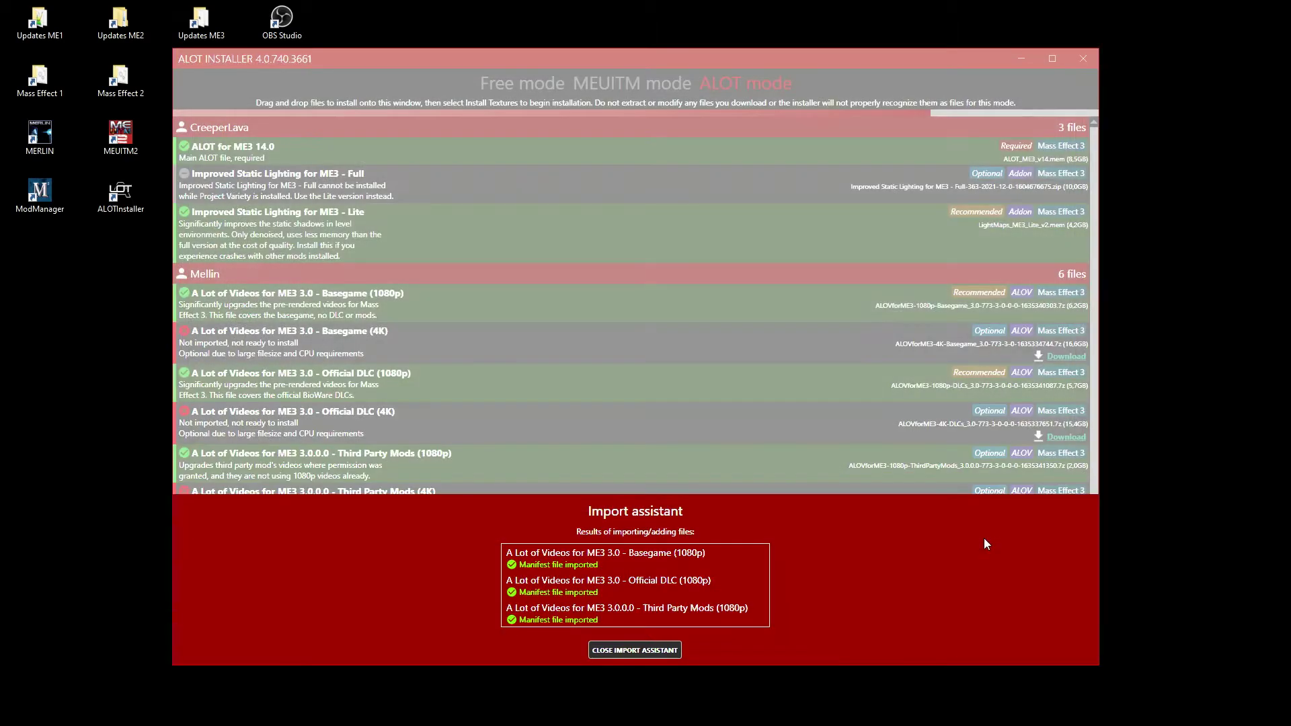
click(654, 650)
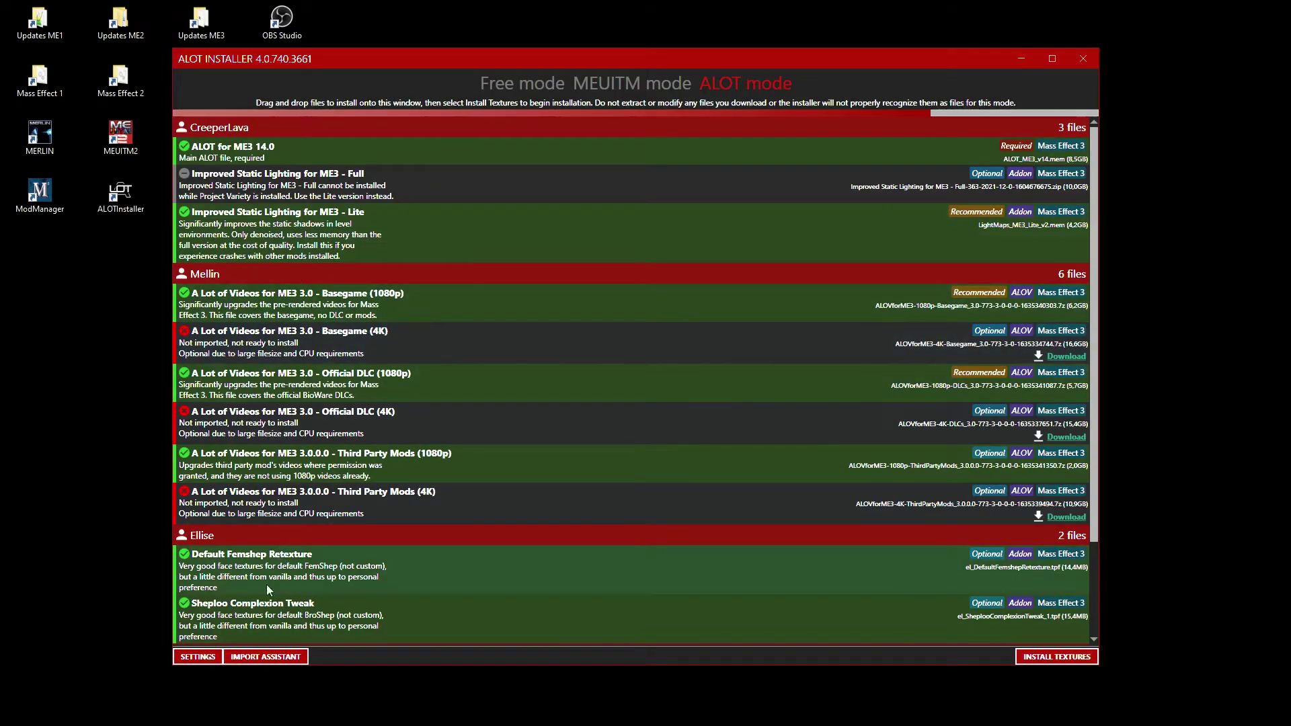
Step: Add all user files starting with ME3_ from Z:\ALOT_User_Mods, from the ALOVforME3-ALOT_Addons archive through Samara Remastered
click(258, 657)
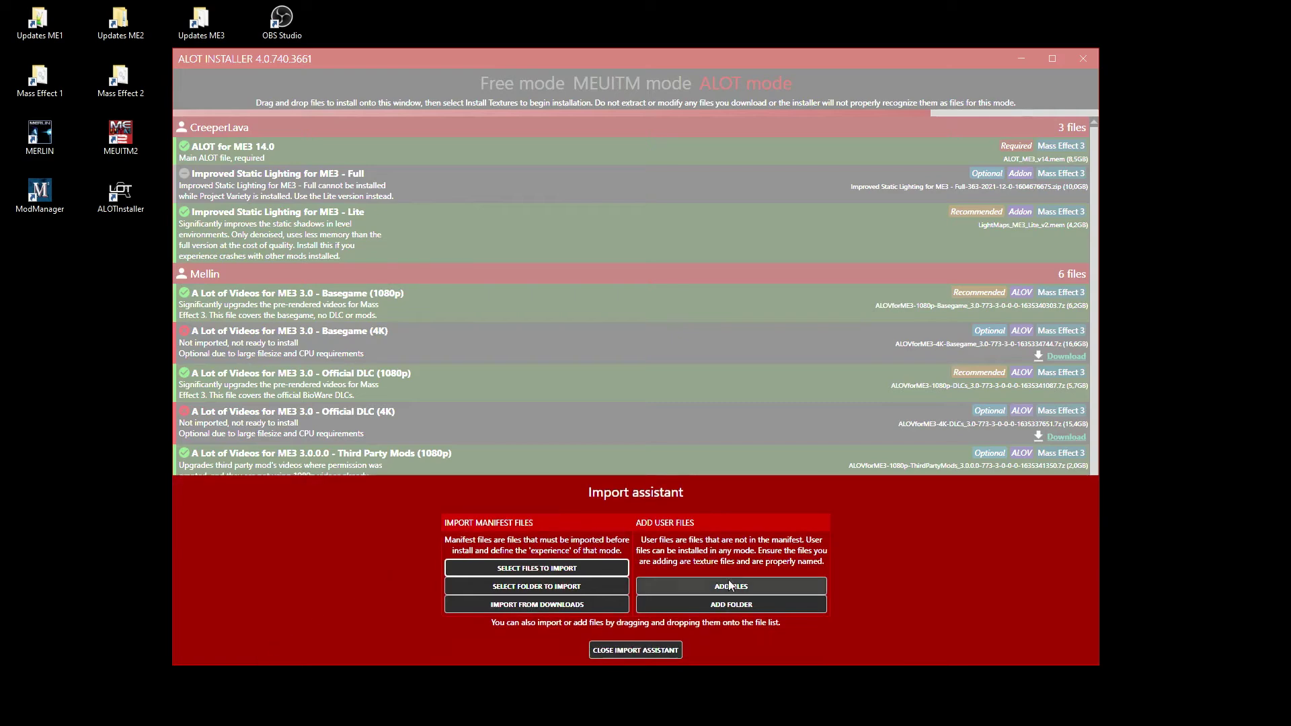
click(729, 587)
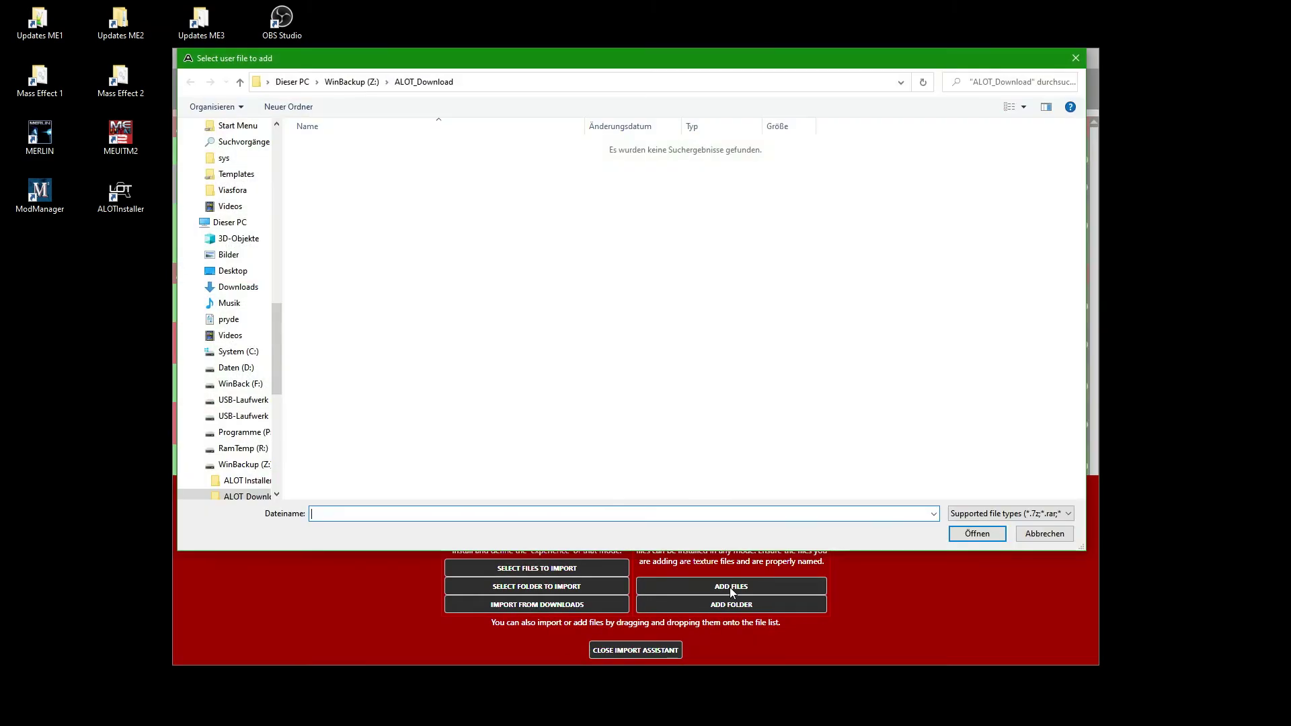
click(350, 81)
double_click(343, 195)
scroll(343, 276, down, 2)
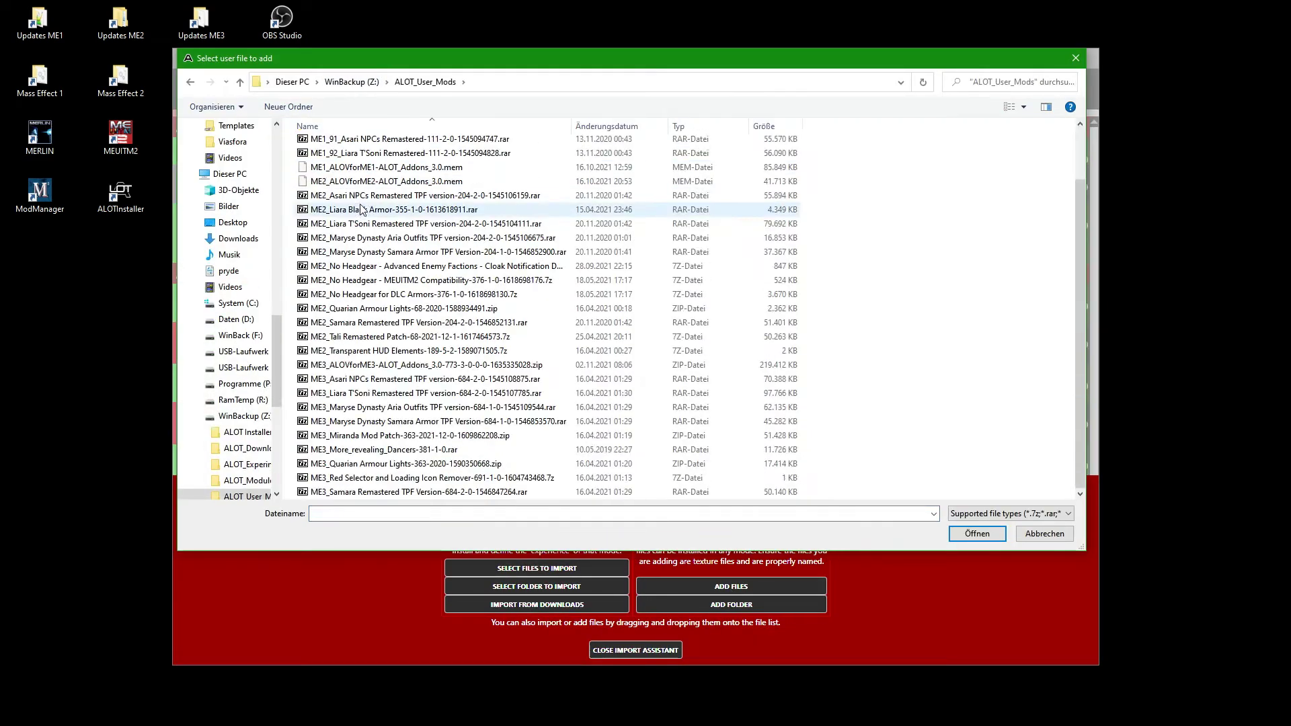
click(348, 365)
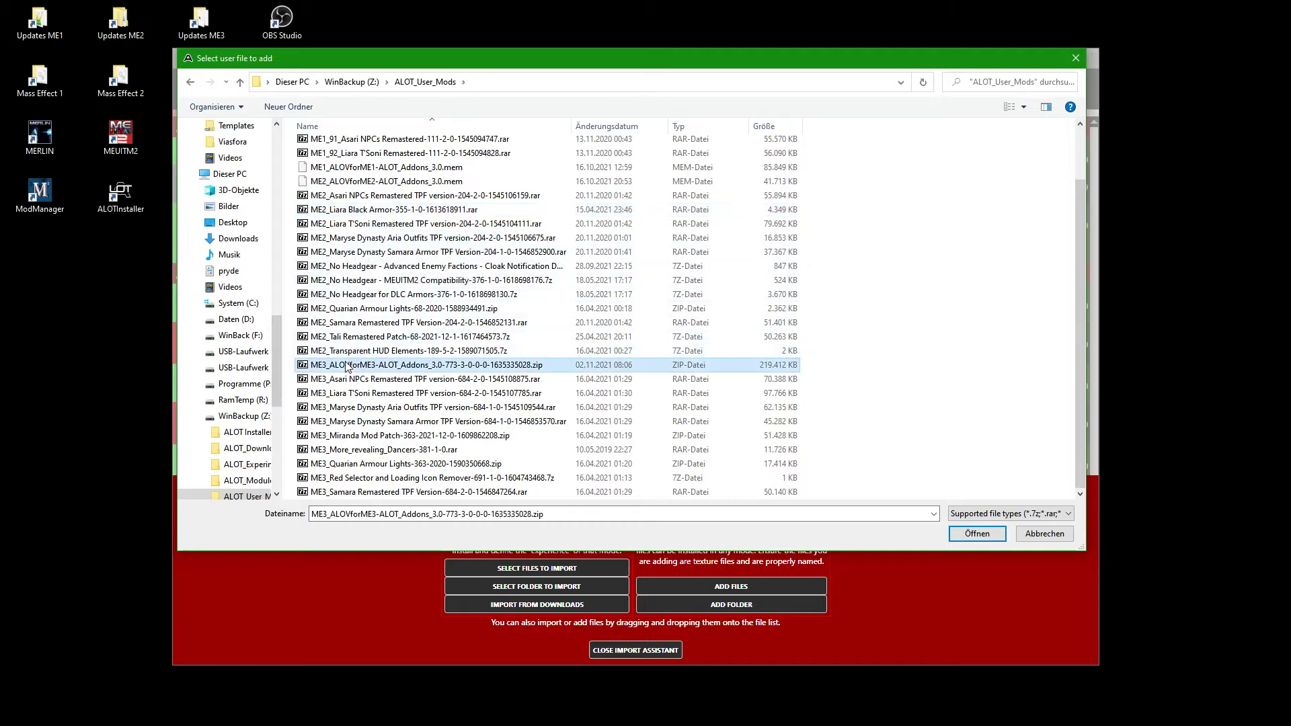
shift+click(357, 492)
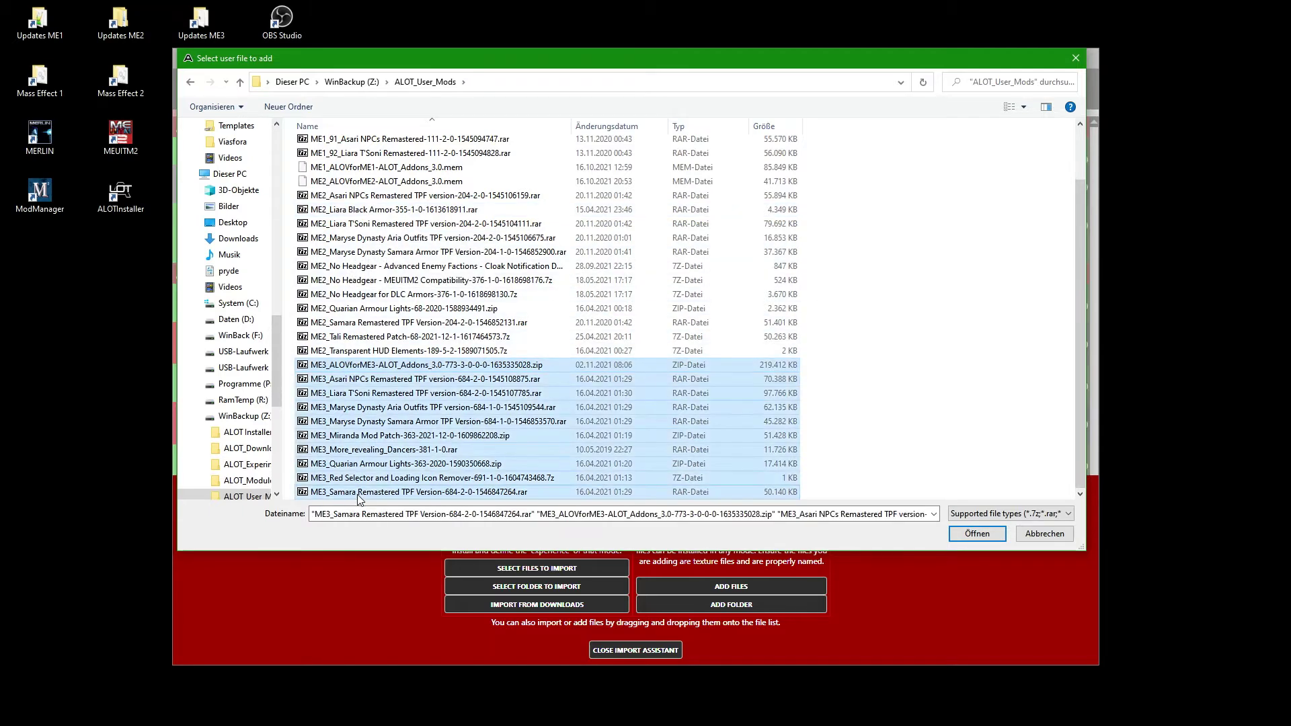
click(970, 534)
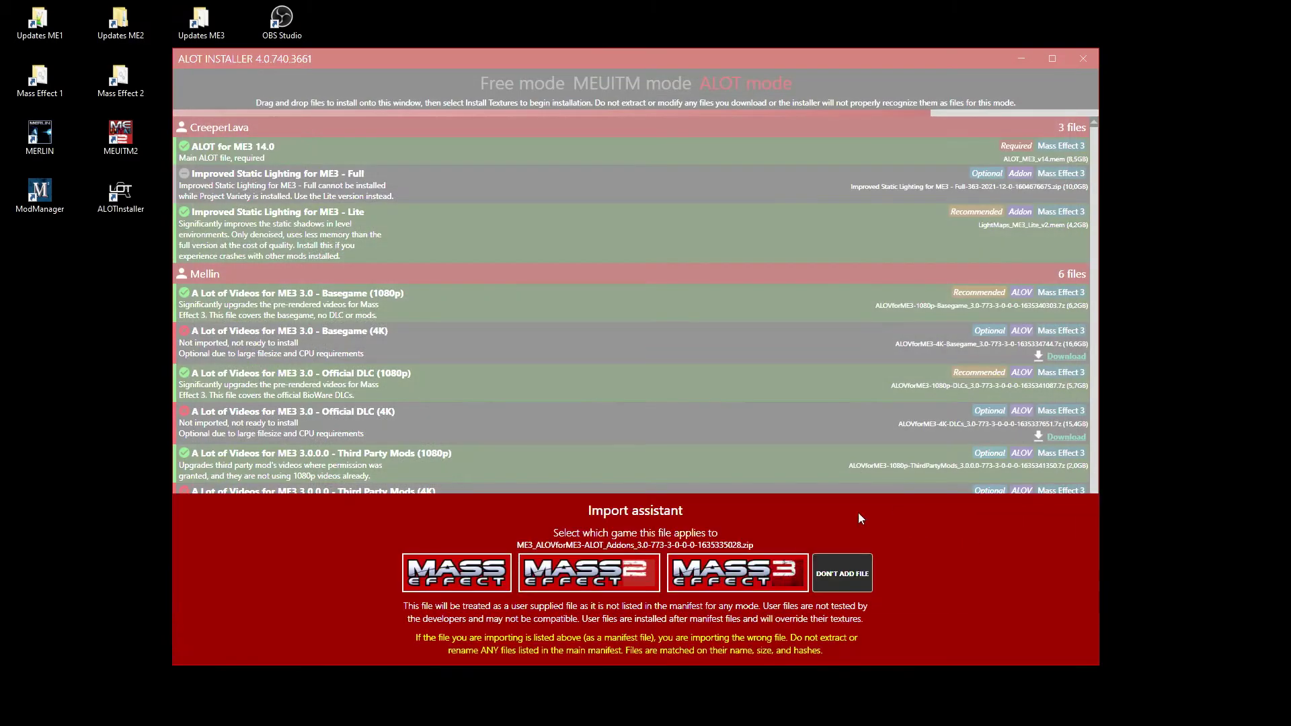
Step: Assign every added user file to Mass Effect 3 and close the import assistant
click(735, 573)
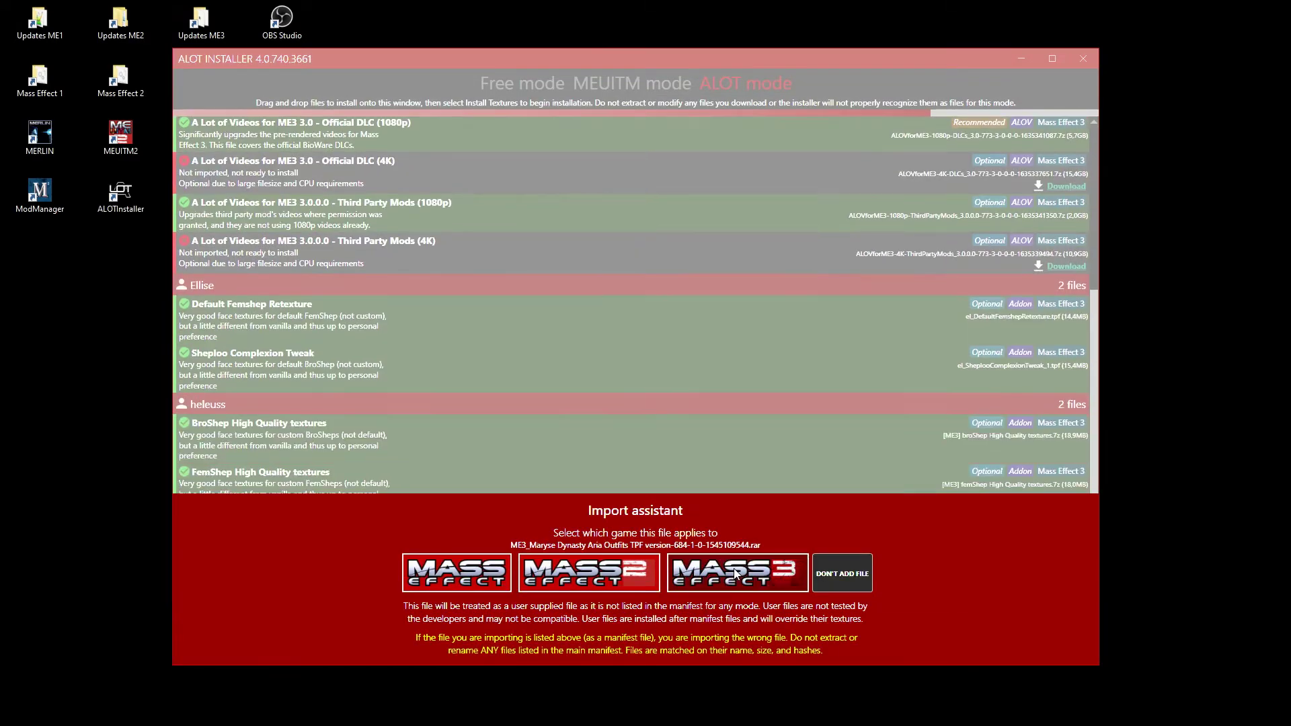
click(735, 573)
click(734, 571)
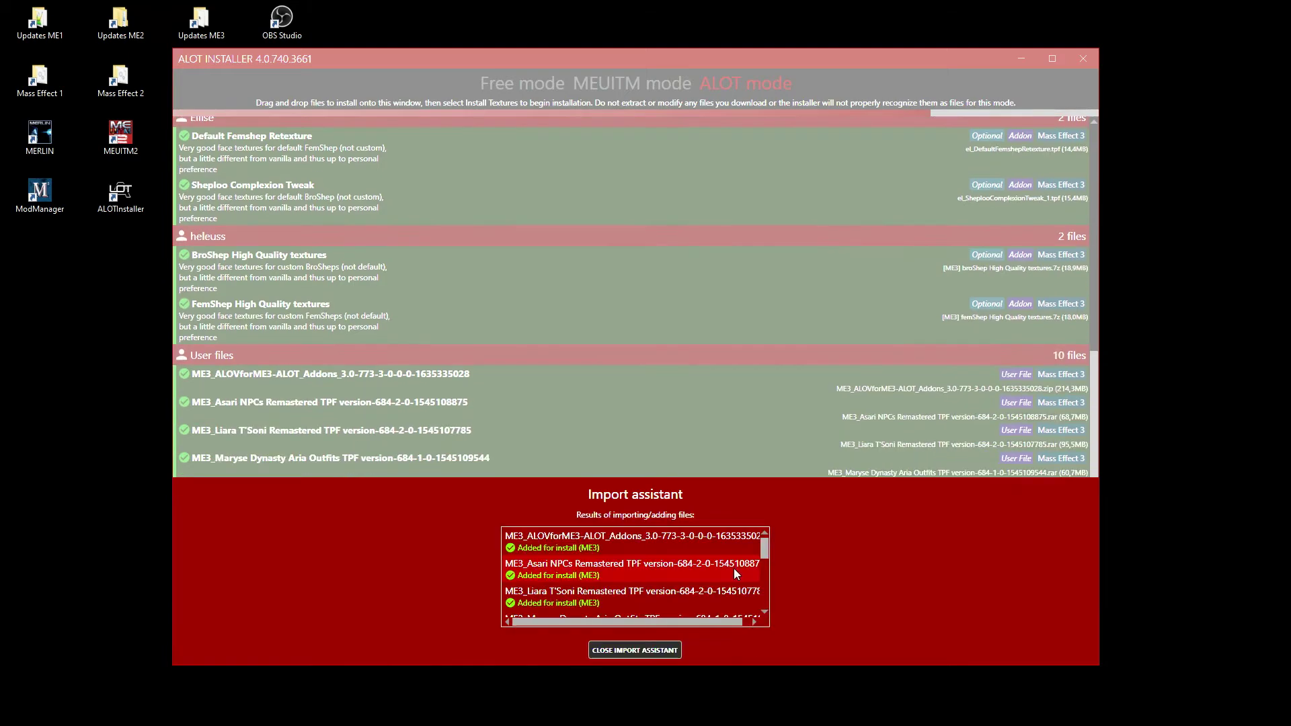
click(633, 648)
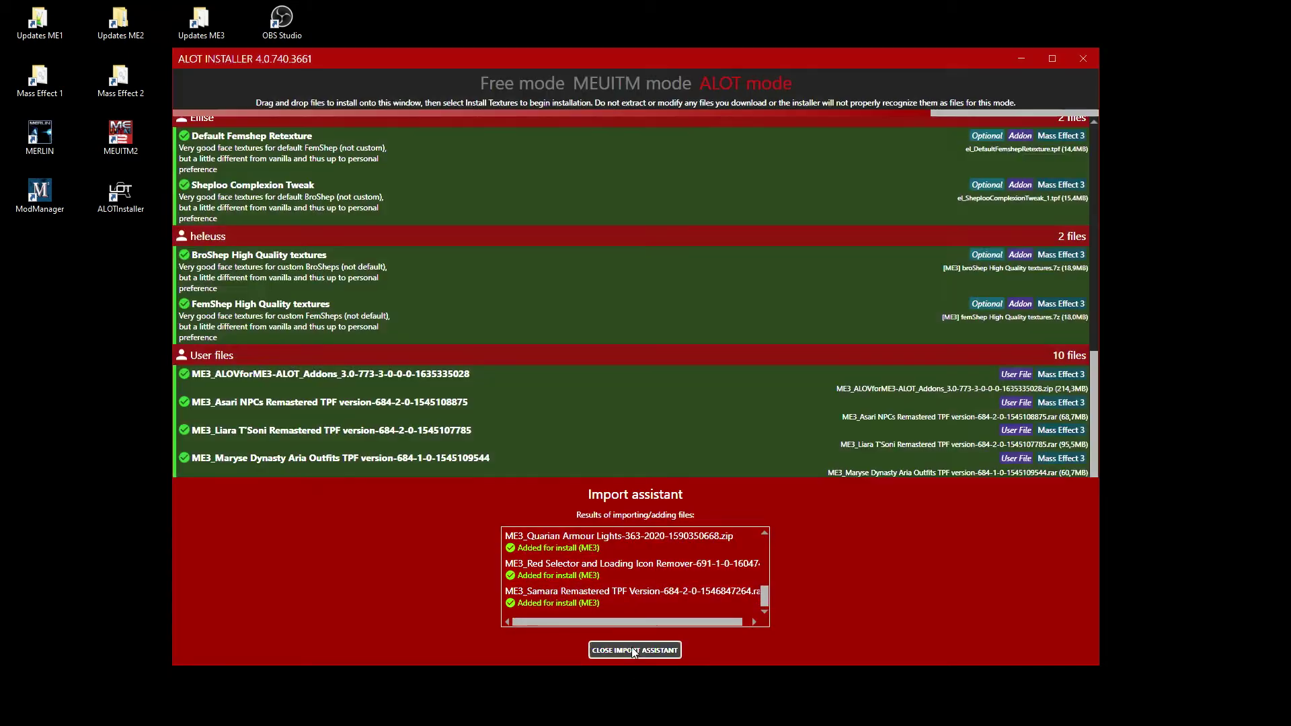
Step: Install the textures for Mass Effect 3 with the default options, accepting the warning about adding further files, and leave the completion page
click(1048, 658)
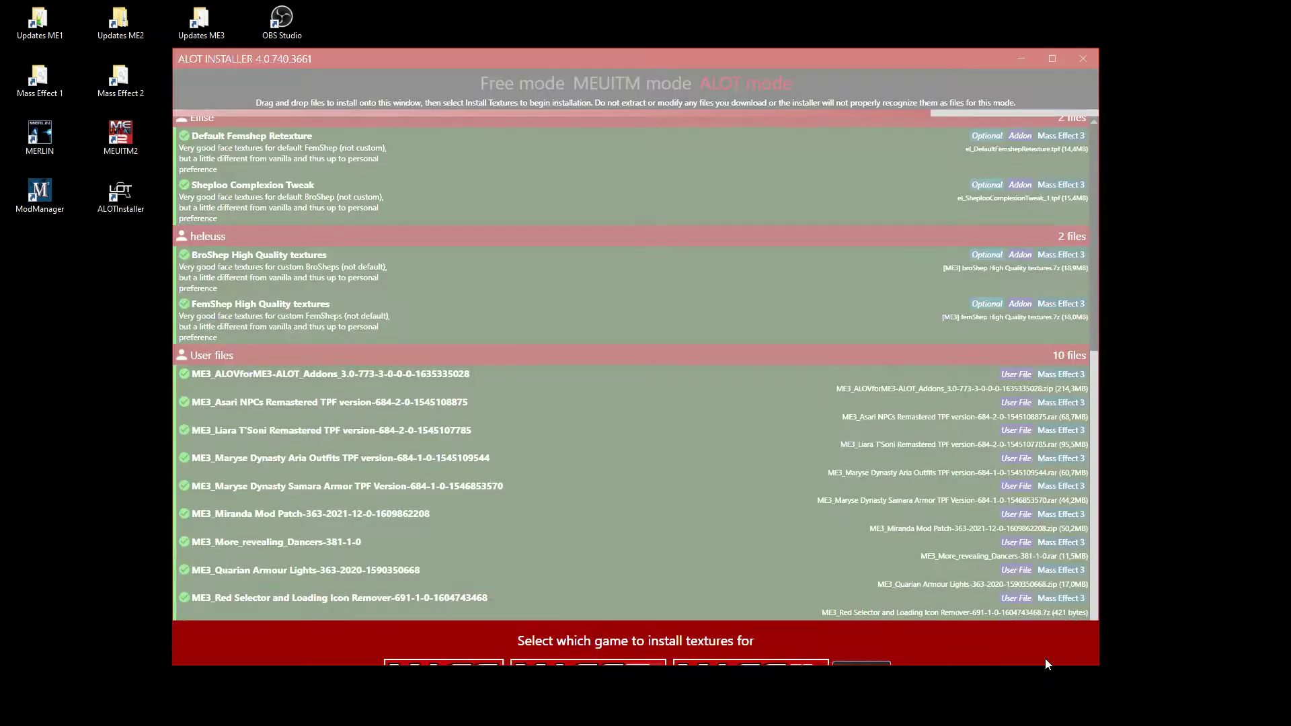
click(762, 636)
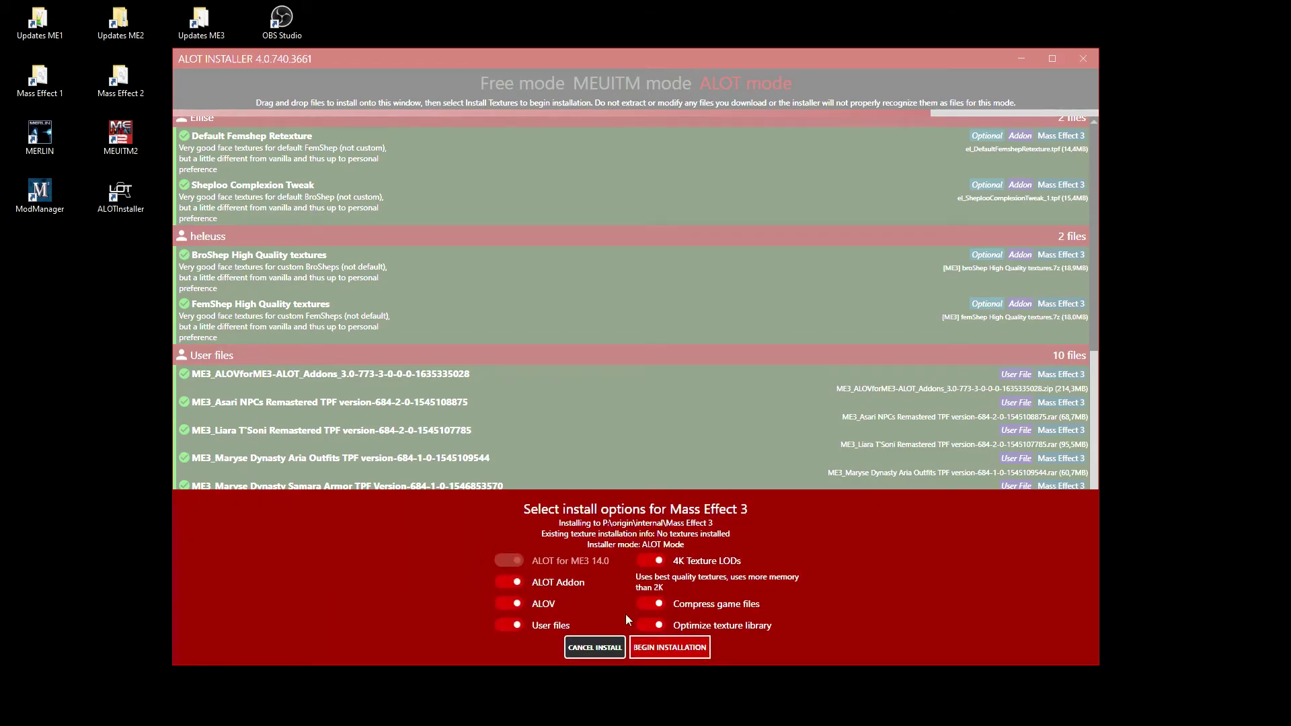
click(664, 652)
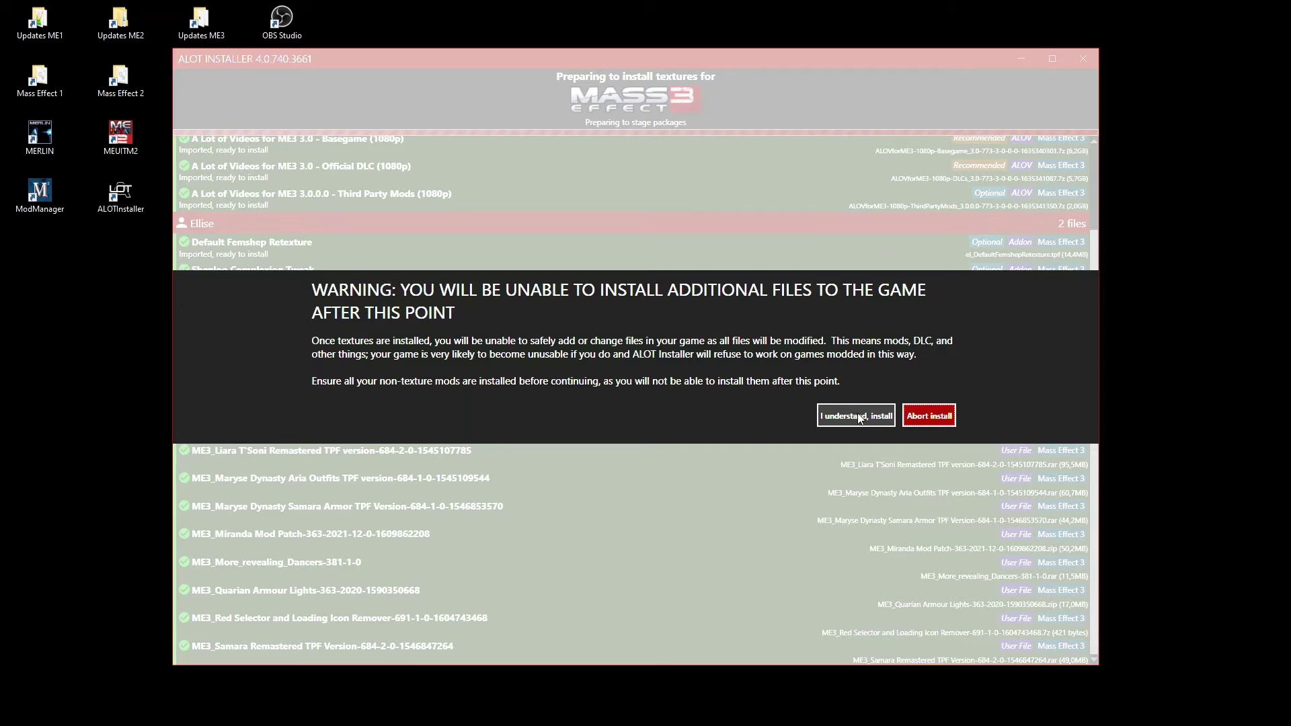
click(857, 415)
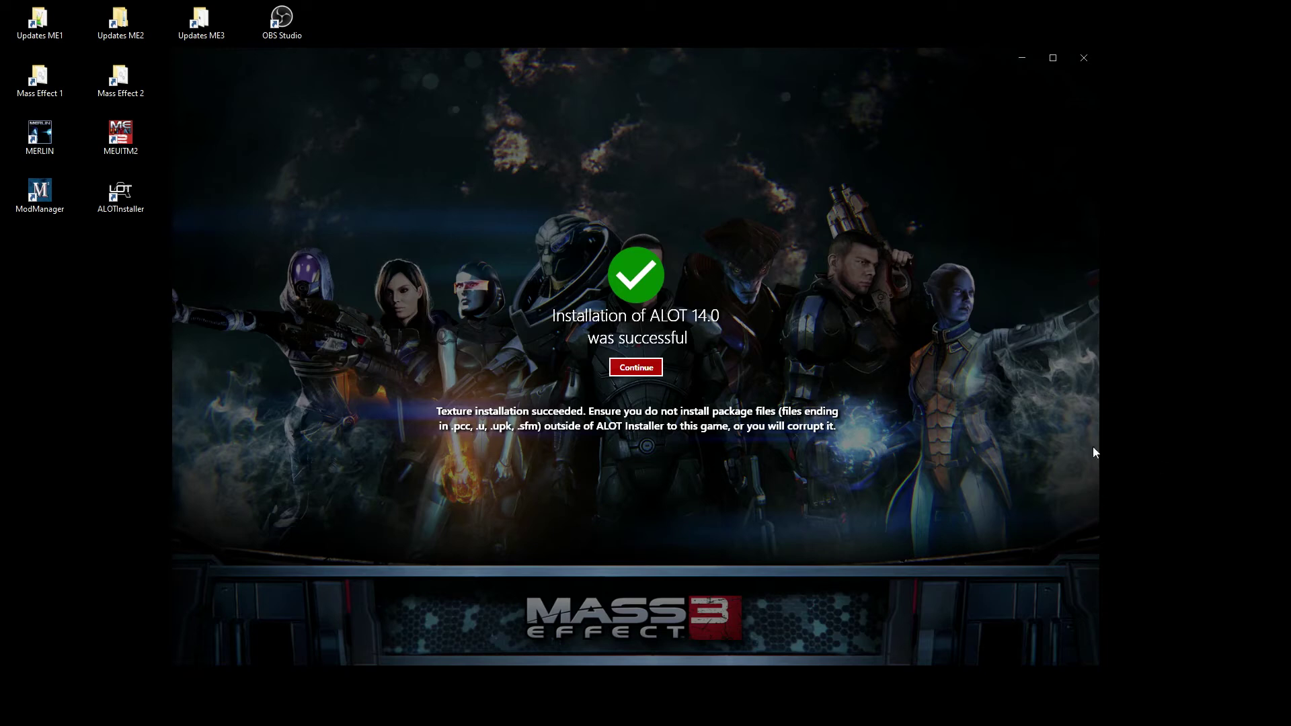
click(642, 369)
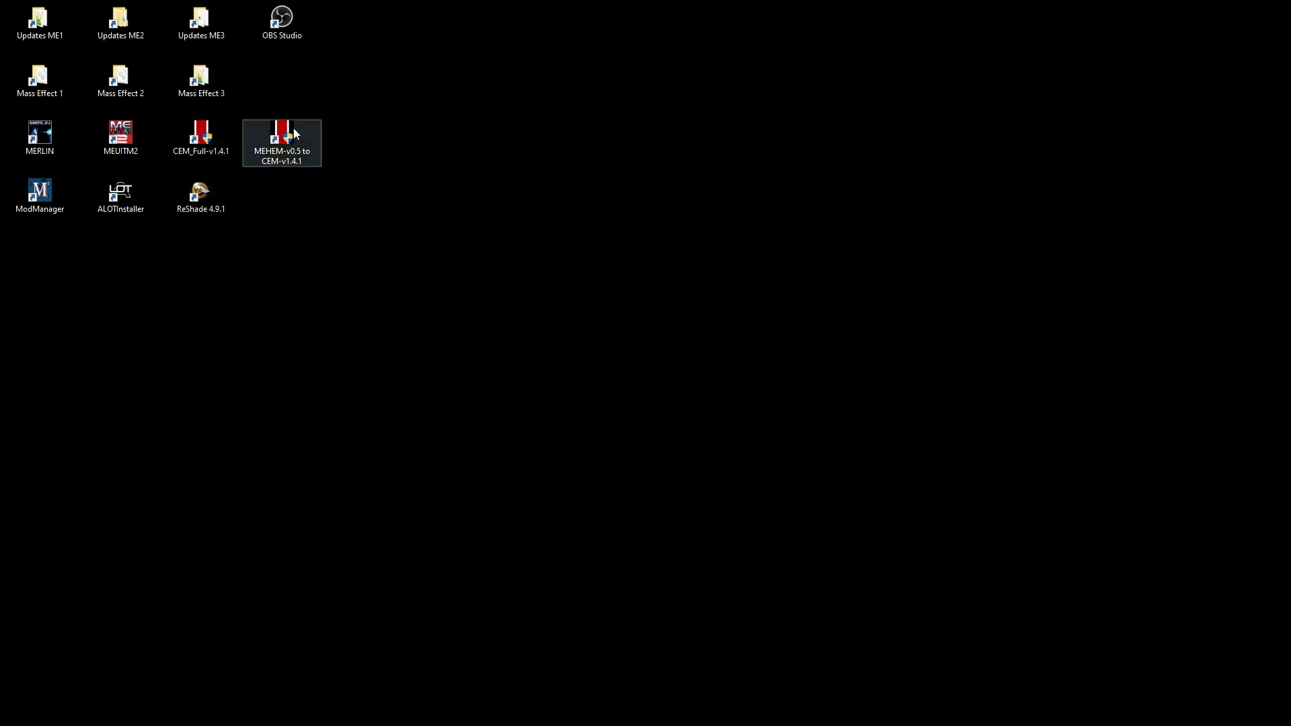
Step: Copy the CookedPCConsole and DLC folders from 01_Post_ALOT in the Updates_3 folder
double_click(201, 27)
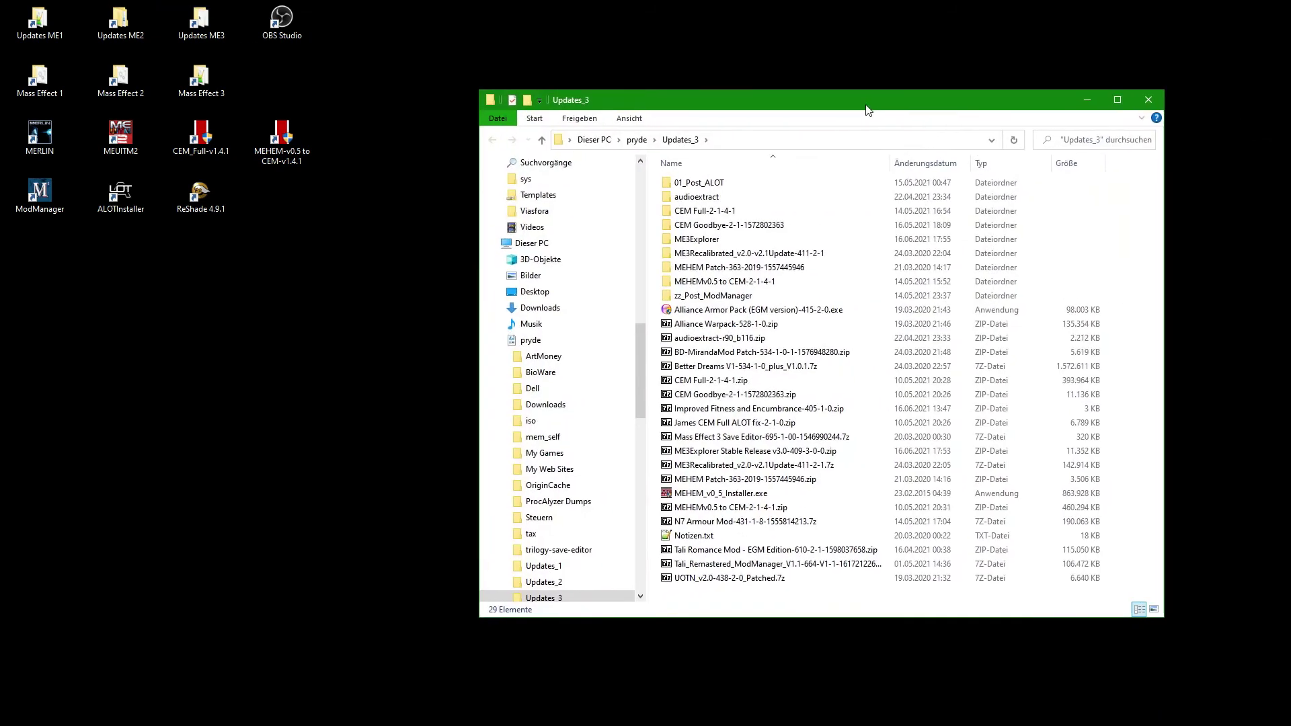
drag(867, 111, 827, 108)
double_click(701, 181)
click(664, 196)
shift+click(668, 184)
right_click(668, 185)
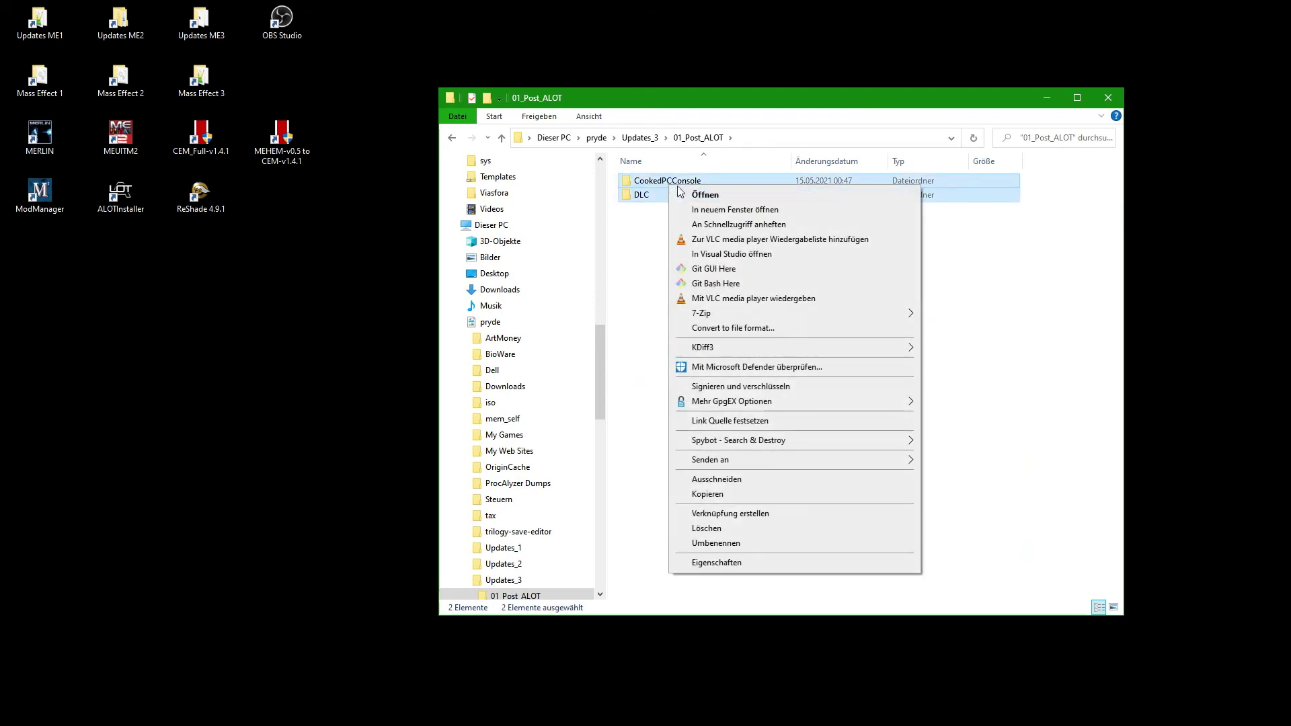
click(735, 494)
Step: Paste the copied folders into the Mass Effect 3 BIOGame folder, replacing existing files, and close both folder windows
double_click(199, 79)
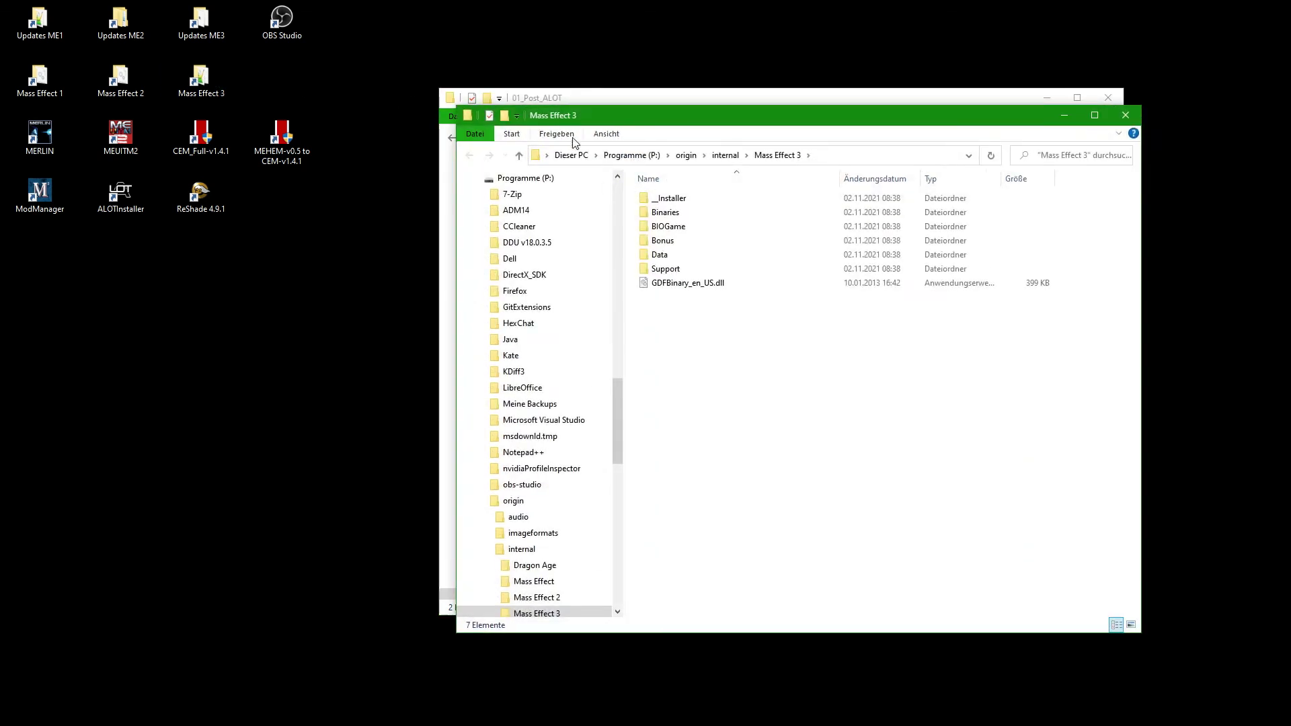
double_click(667, 226)
right_click(685, 329)
click(744, 423)
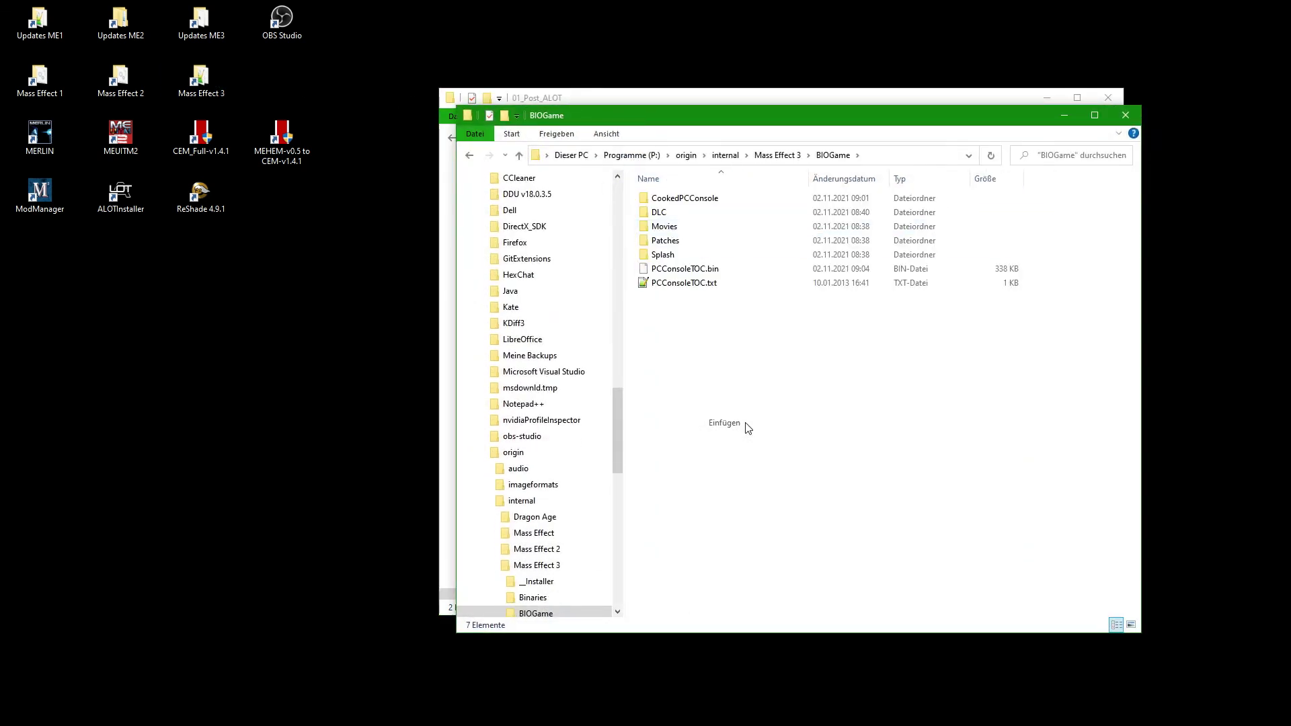
click(675, 272)
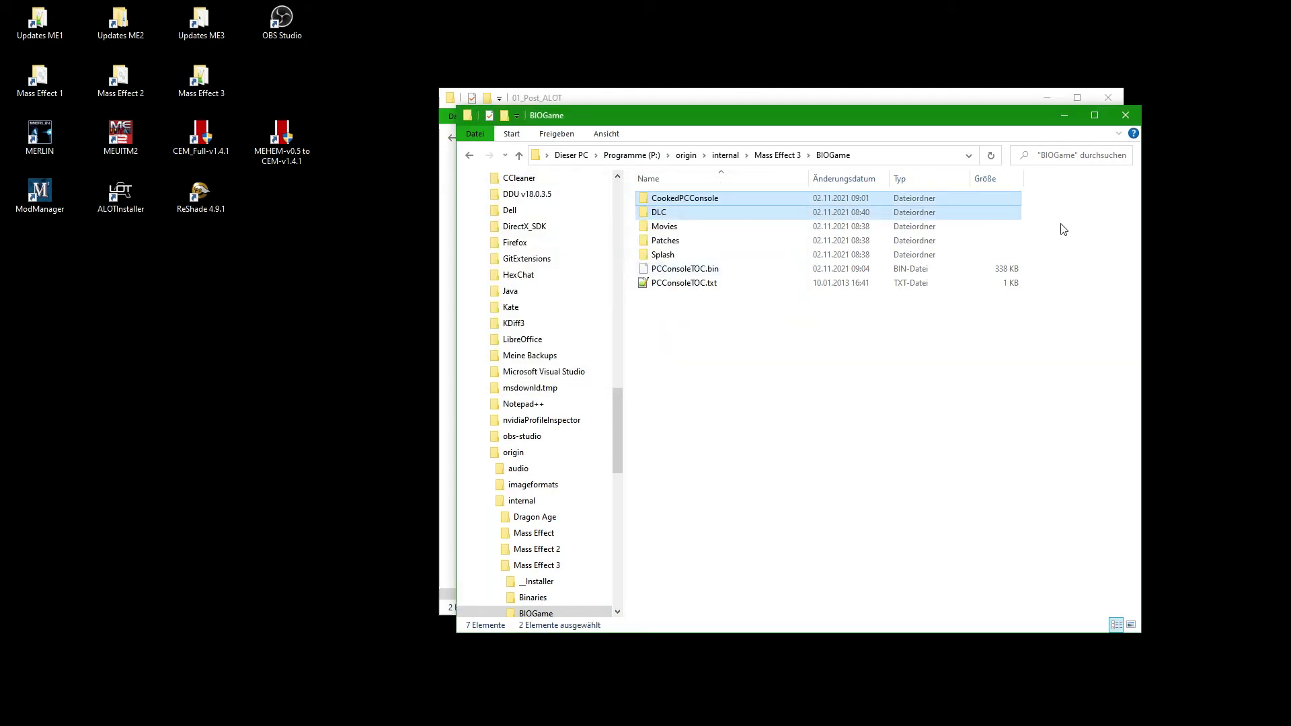
click(1124, 116)
click(1108, 98)
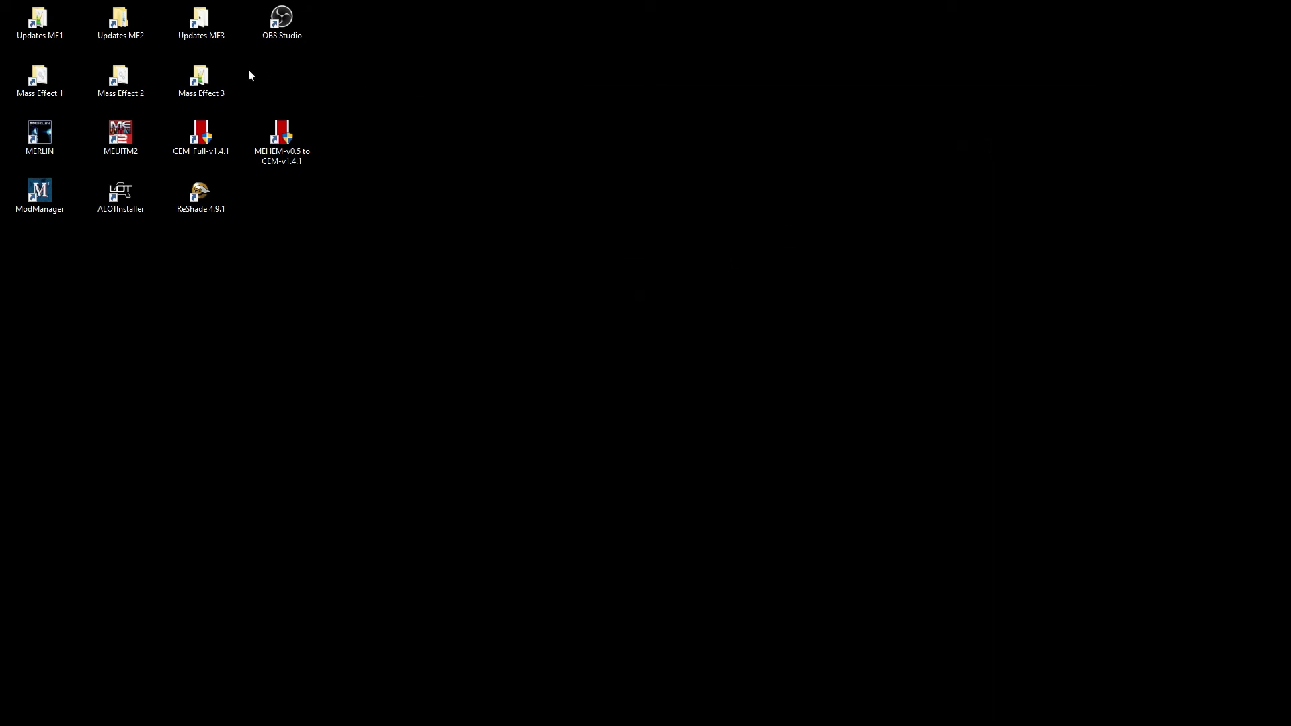
Step: Install CEM Goodbye by running CEMG_ver_1.exe from its Updates_3 subfolder, accepting the important information, and close the folder
double_click(207, 20)
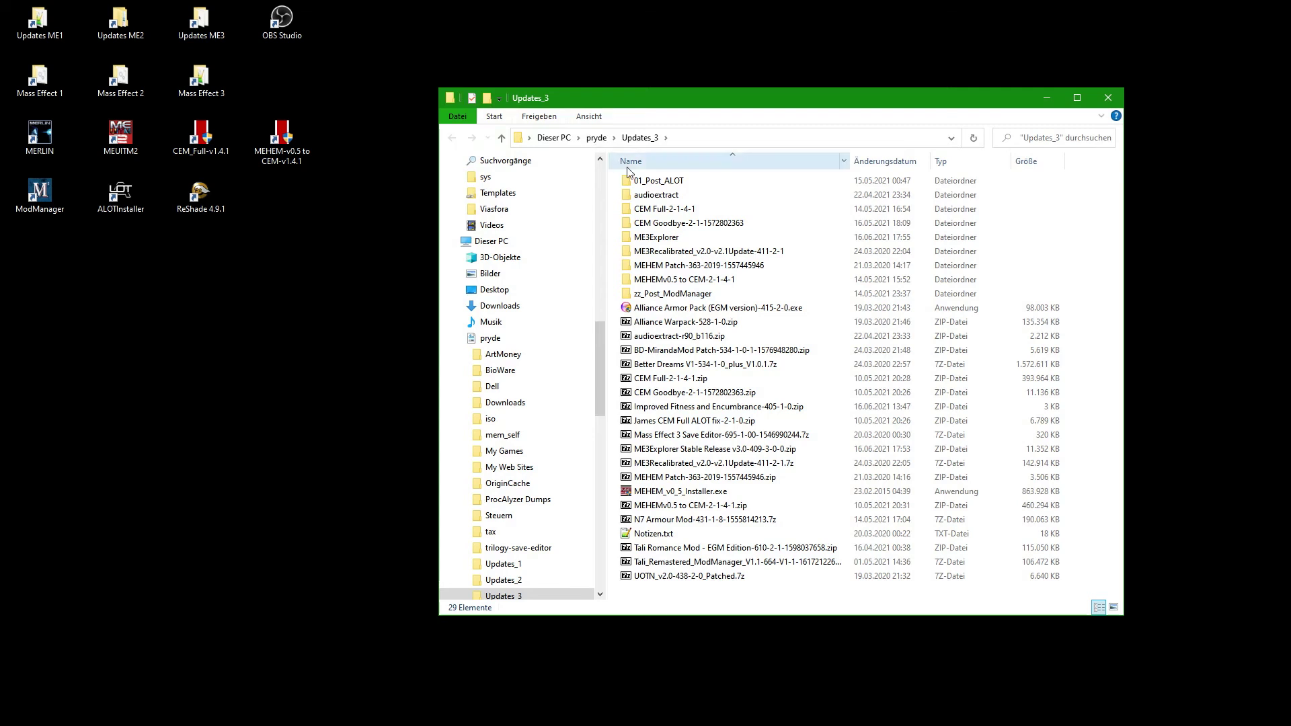
double_click(662, 222)
click(664, 183)
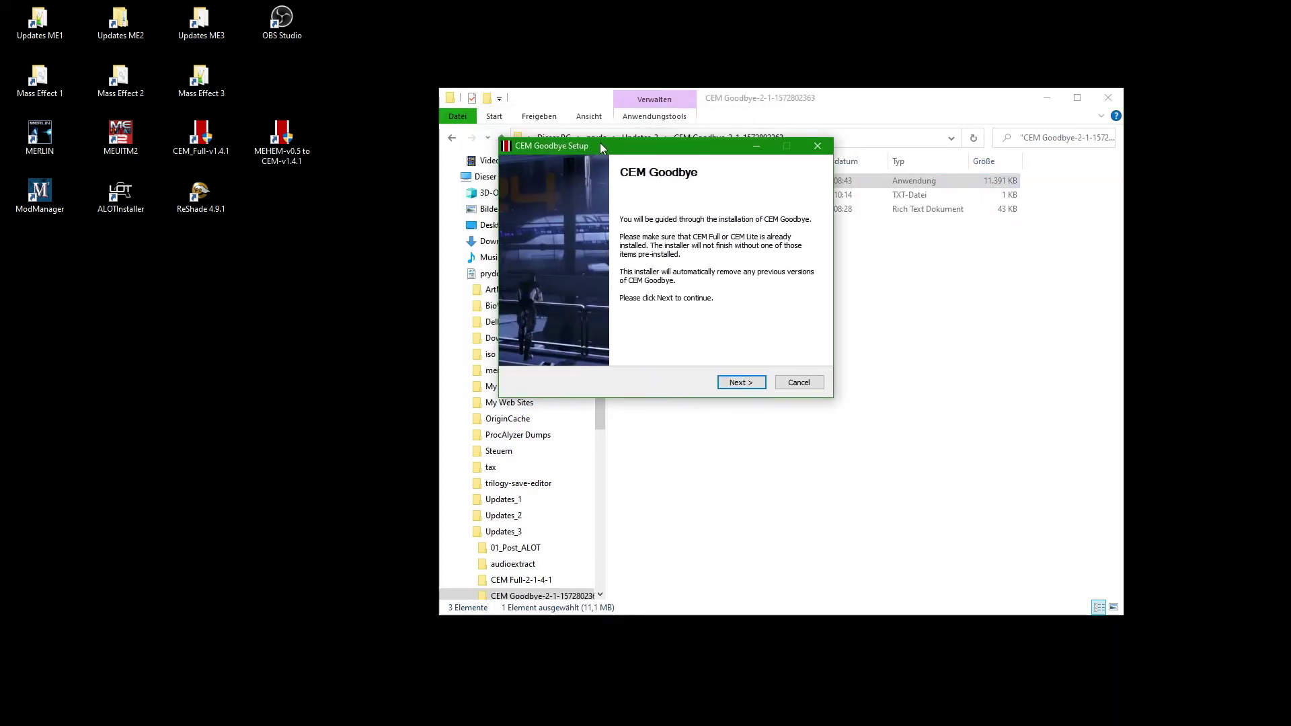
click(739, 382)
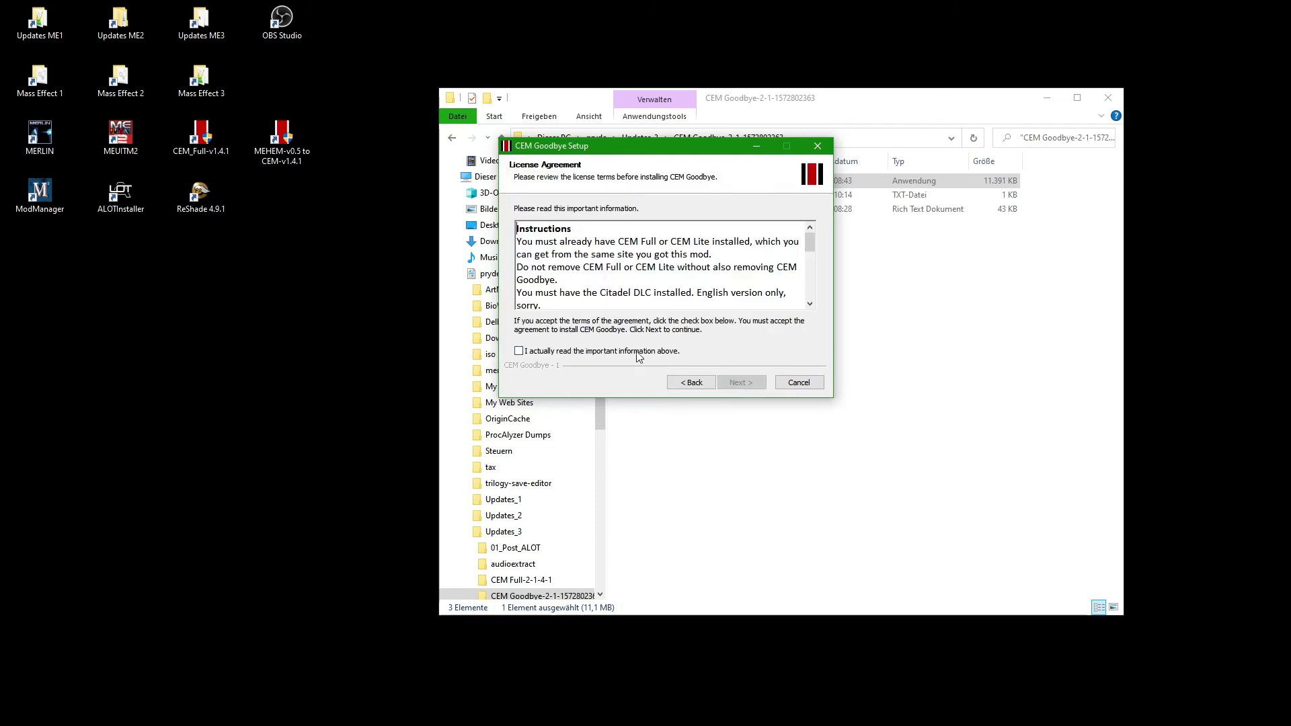
click(640, 351)
click(740, 382)
click(740, 382)
click(740, 382)
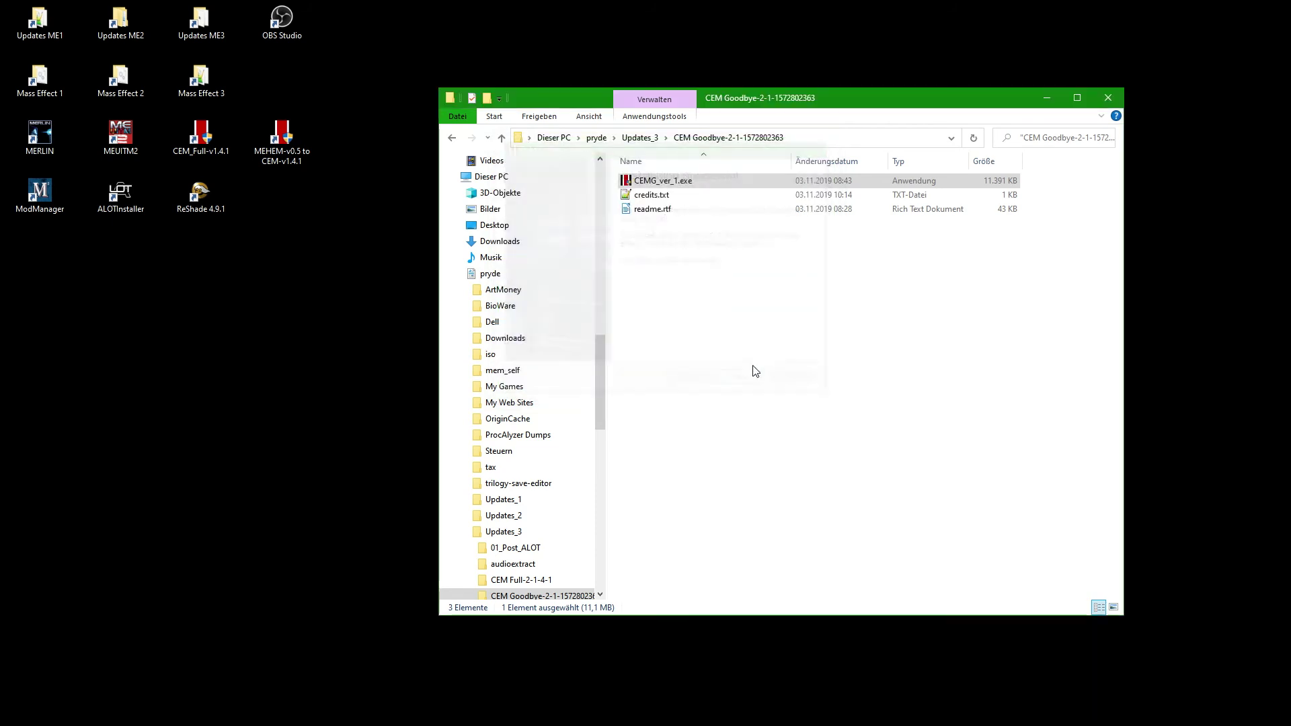
click(1108, 97)
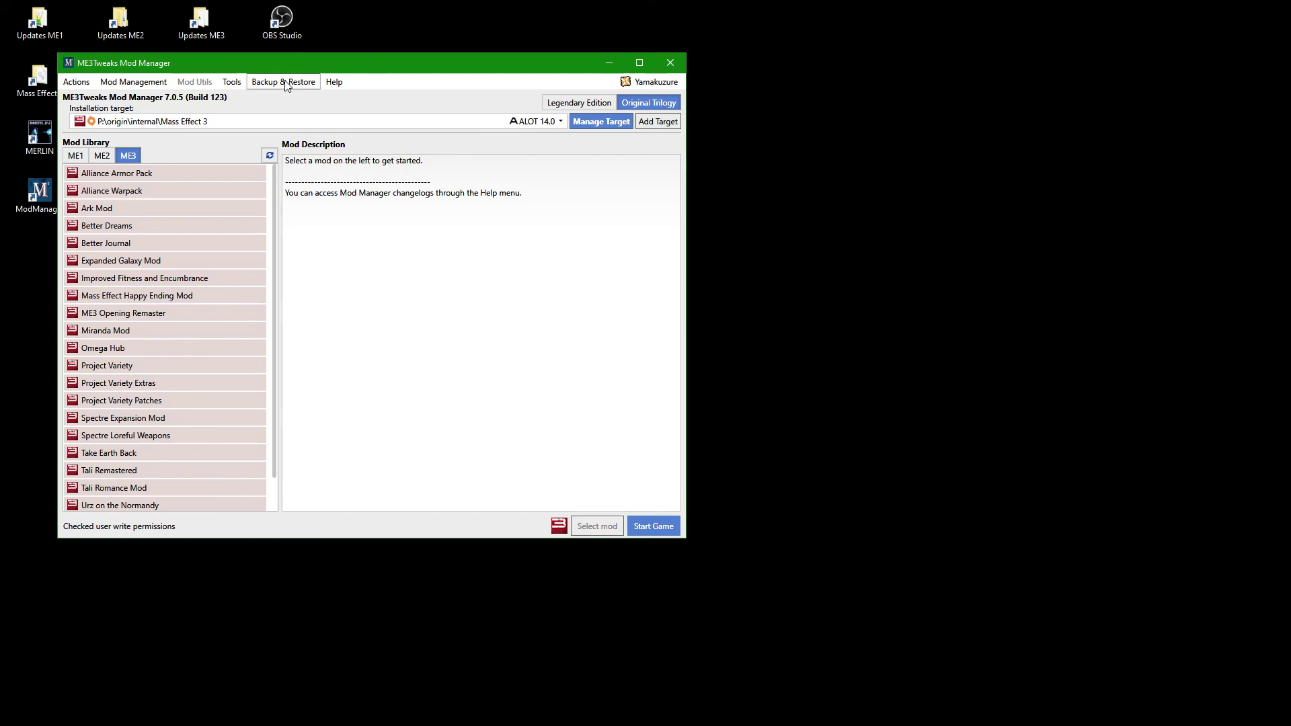
Step: Run AutoTOC on Mass Effect 3 in ME3Tweaks Mod Manager and close the program
click(232, 81)
mouse_move(297, 156)
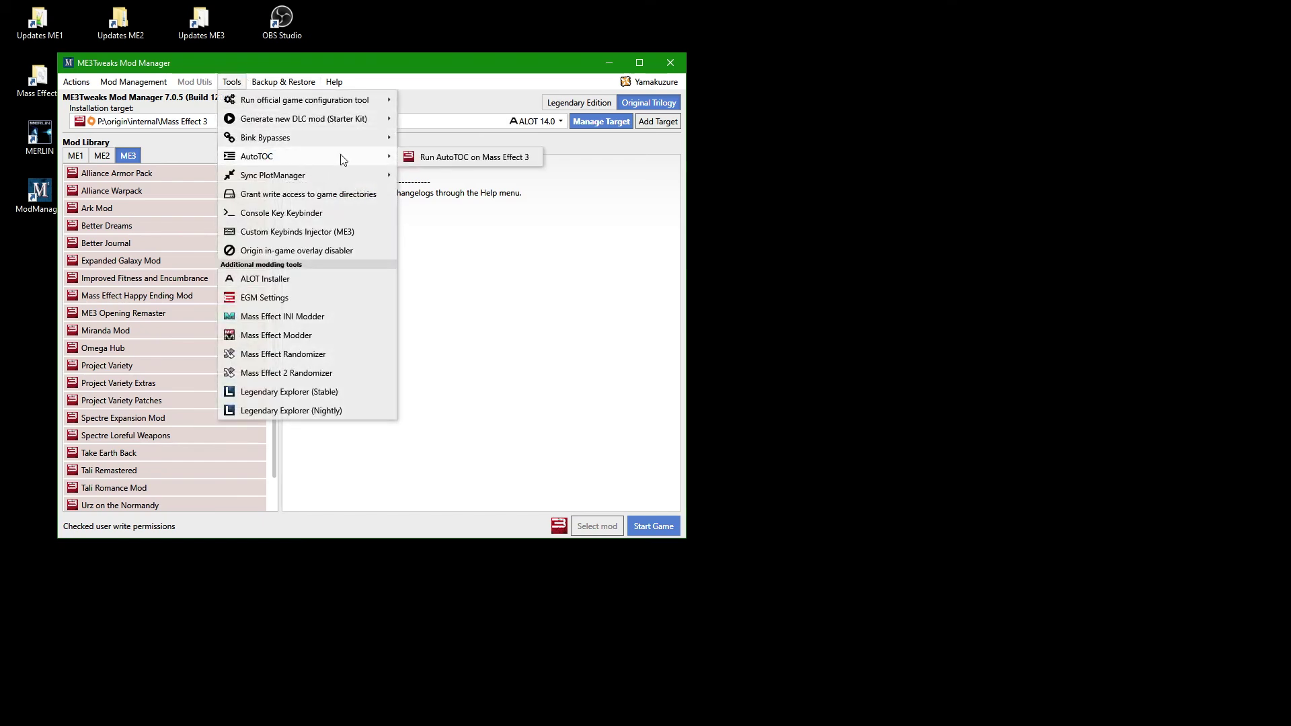
click(453, 157)
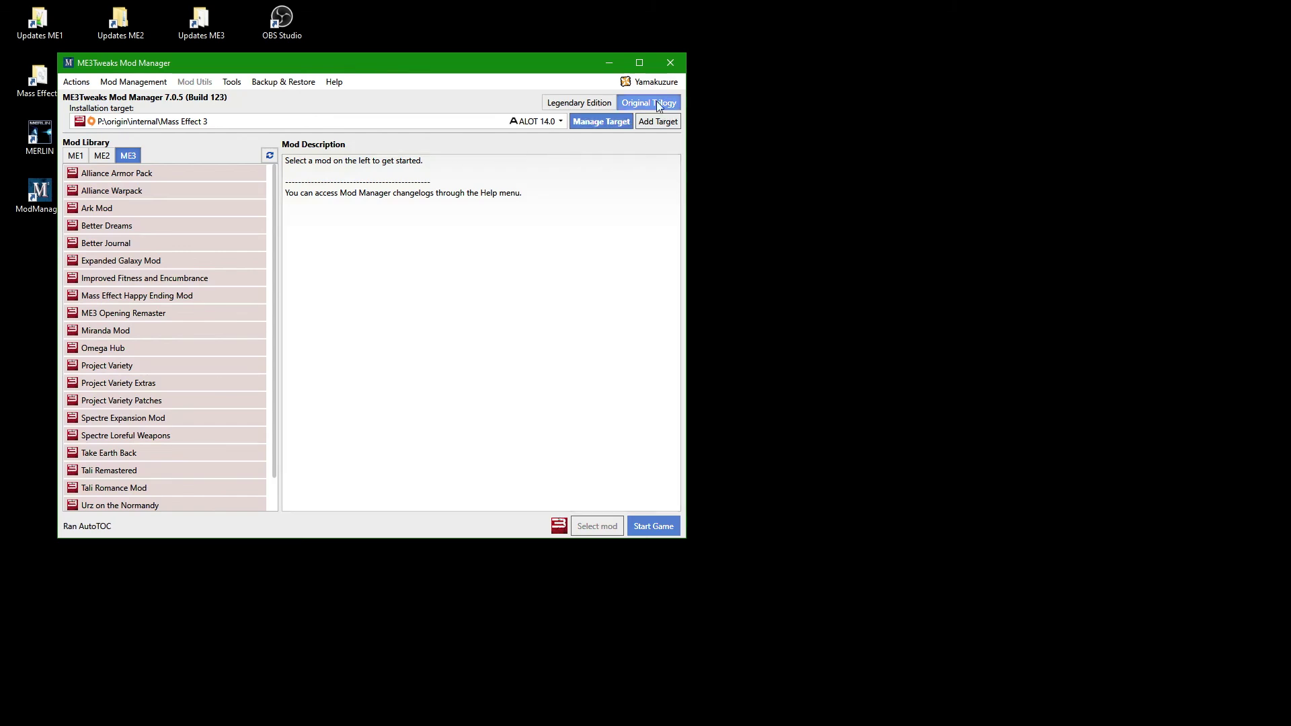
click(670, 62)
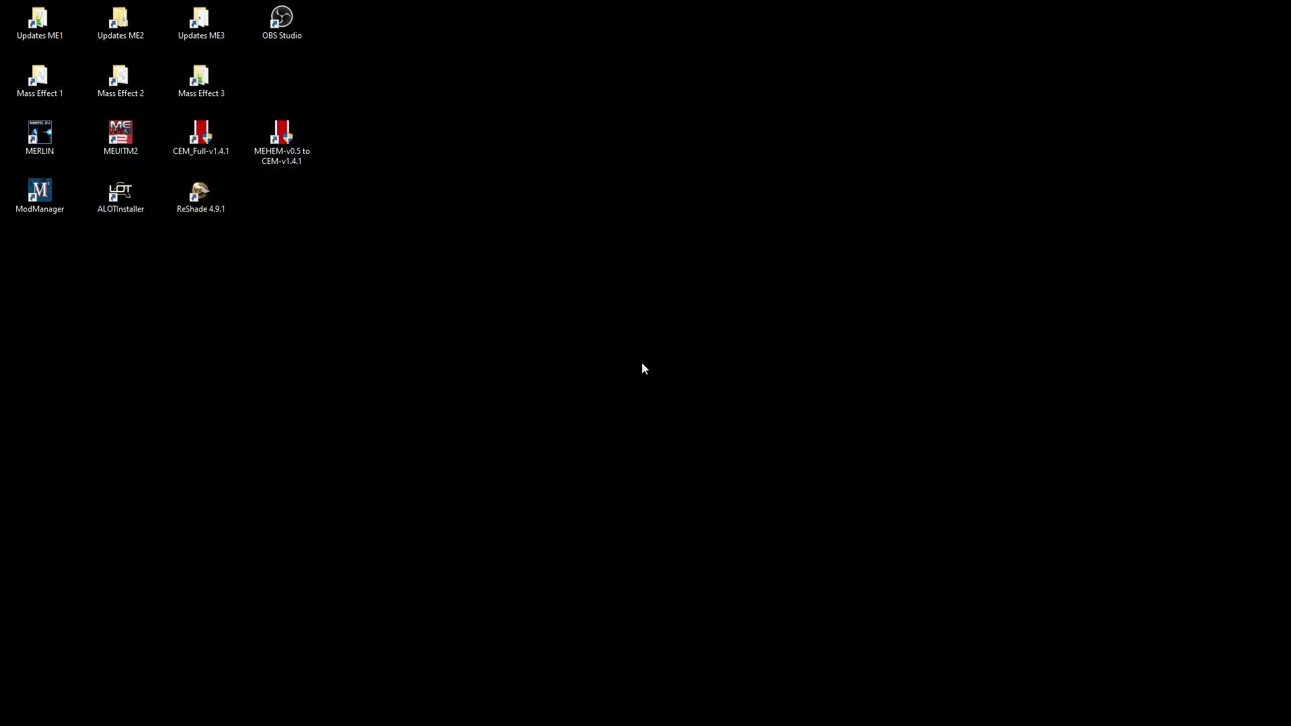